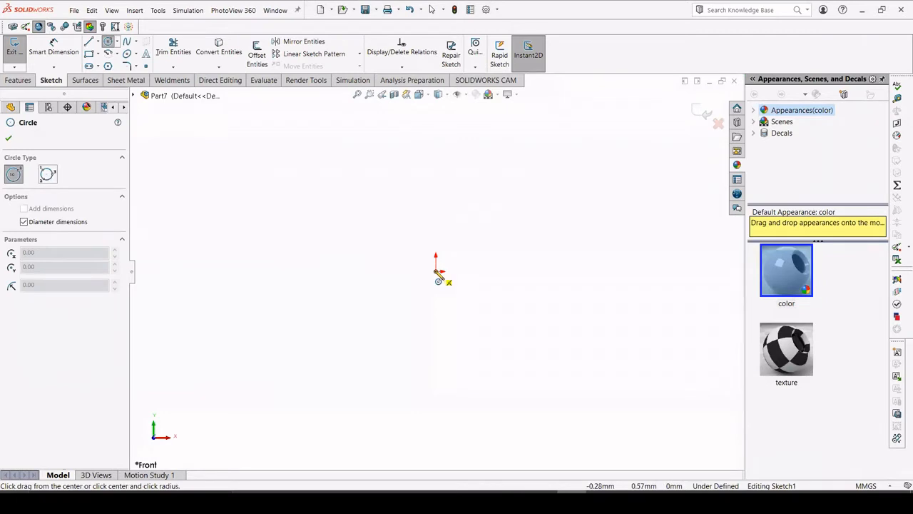
- Draw a circle about 196 mm in diameter centred on the origin
click(437, 272)
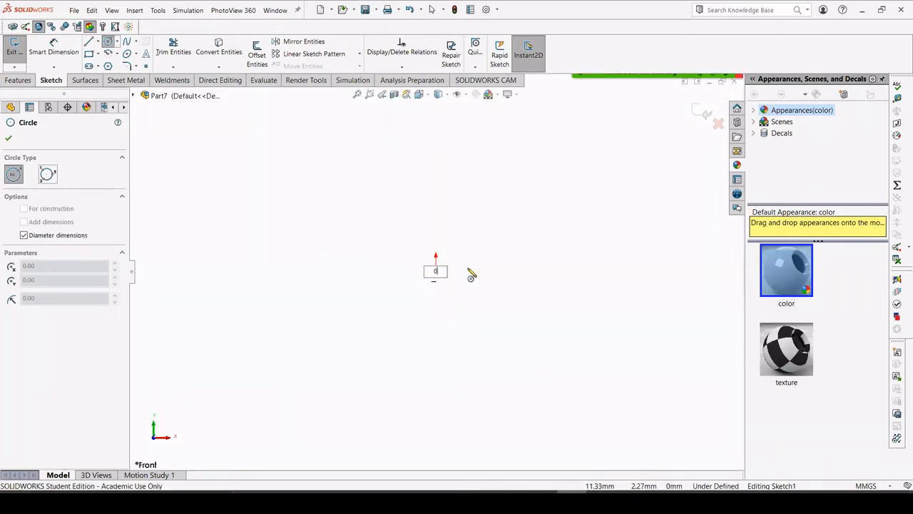
key(Escape)
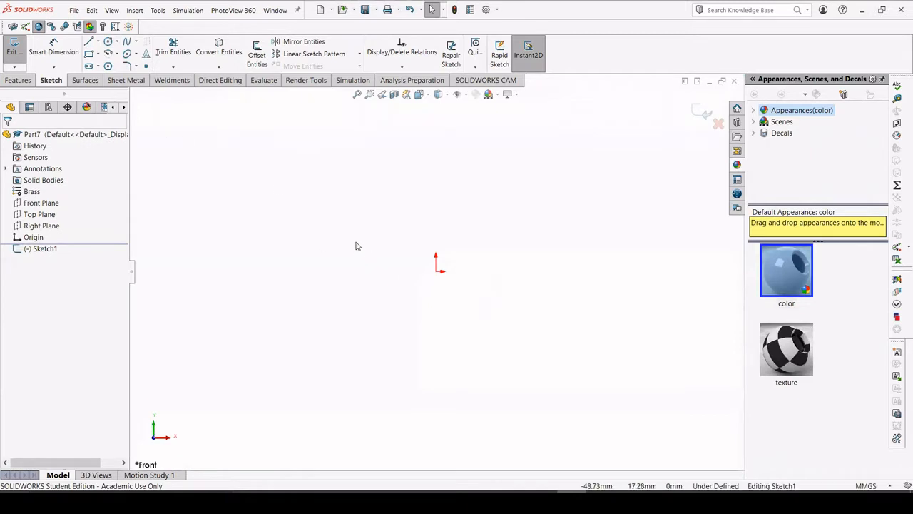
key(Return)
click(436, 271)
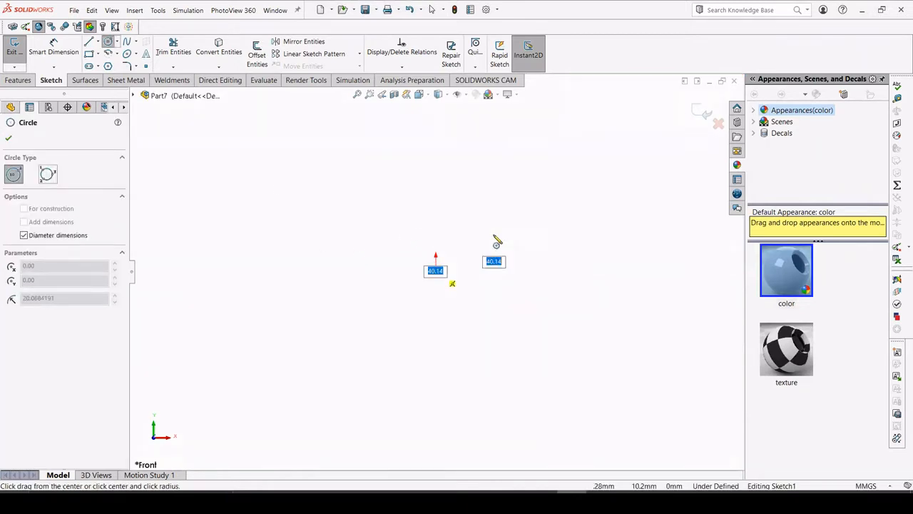
click(578, 188)
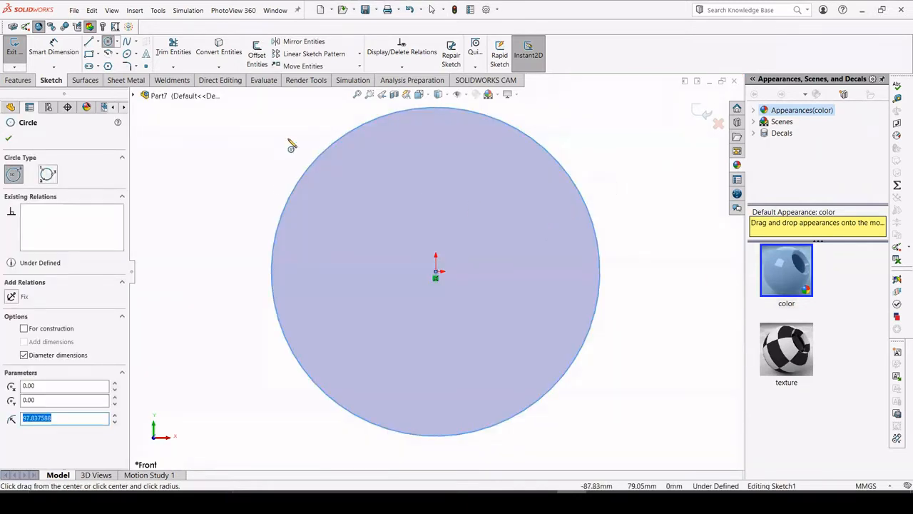
key(Escape)
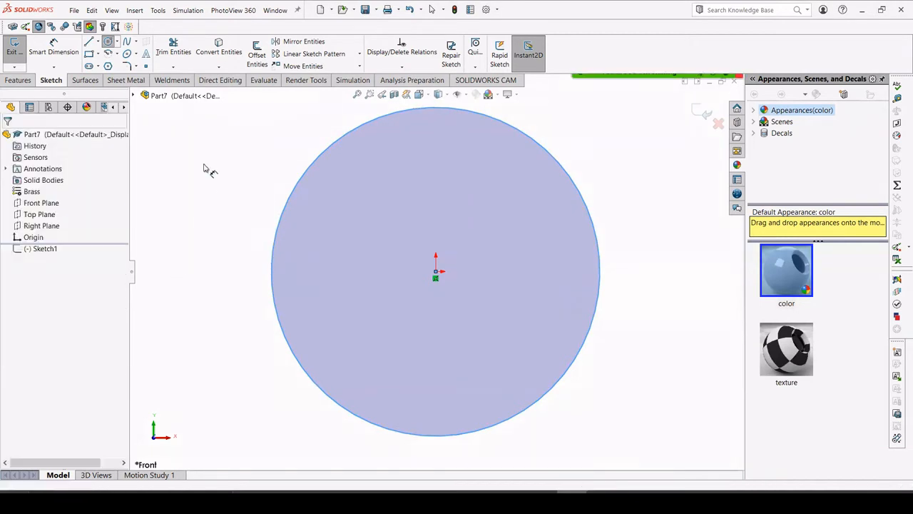
- Dimension the circle's diameter to 150 mm and exit the sketch
key(d)
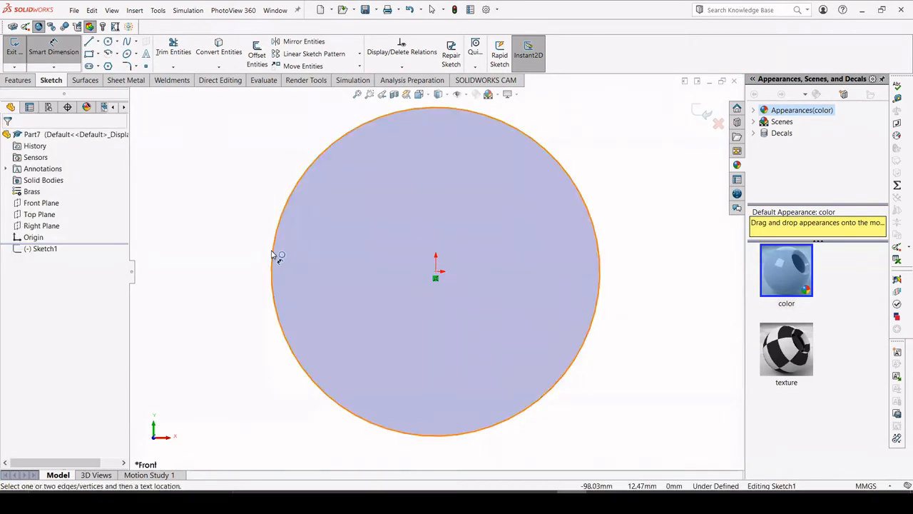
click(274, 254)
click(206, 263)
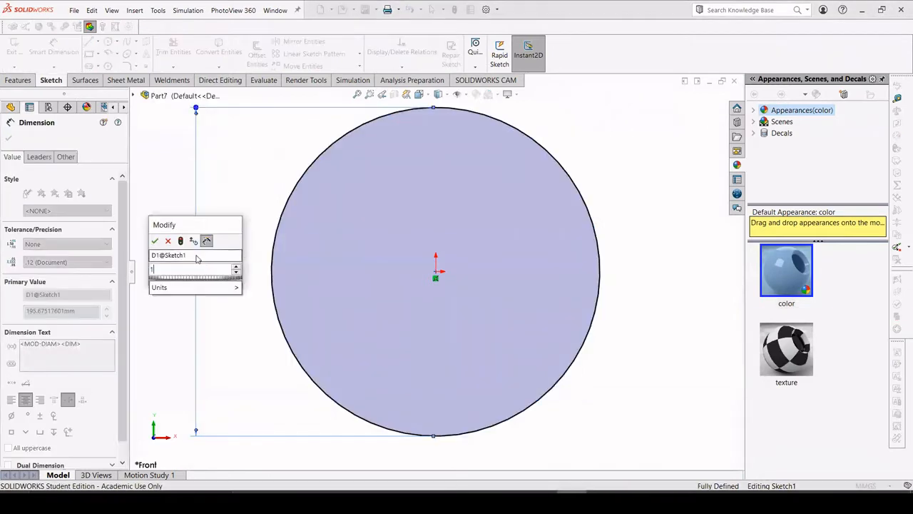
text(150)
key(Return)
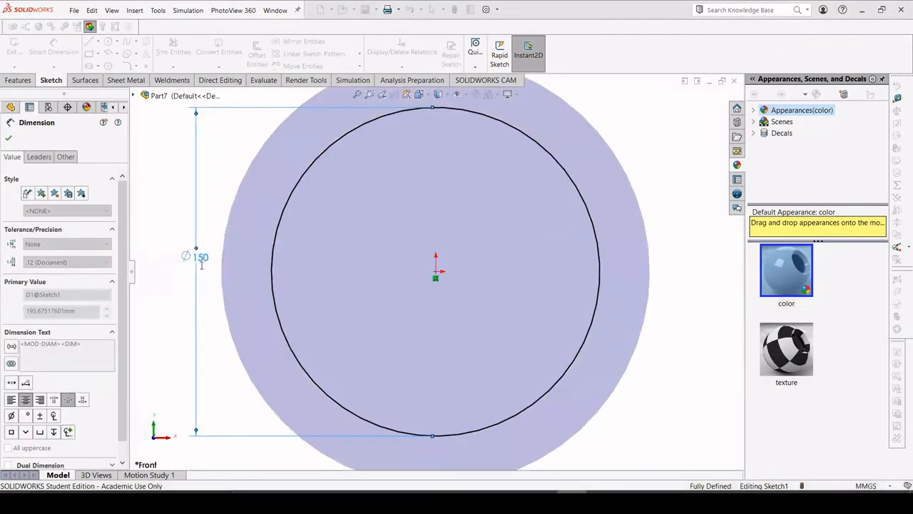
click(700, 113)
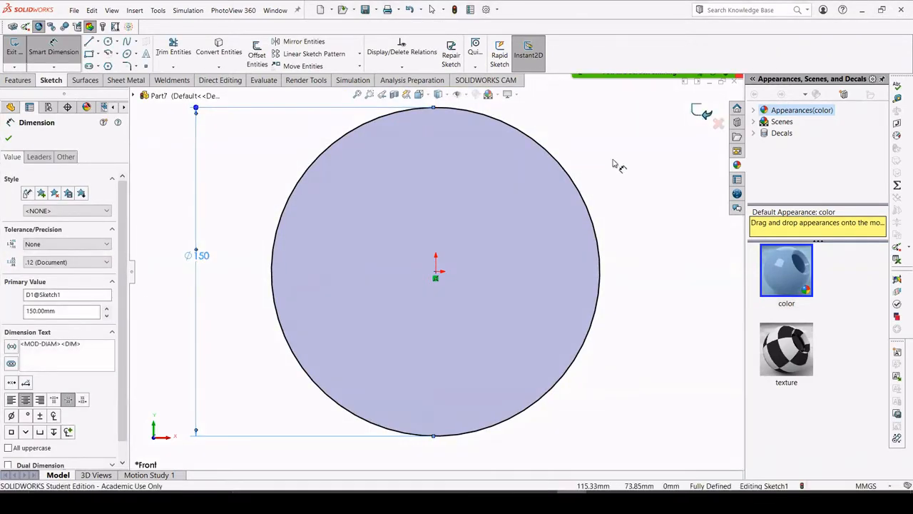
click(160, 271)
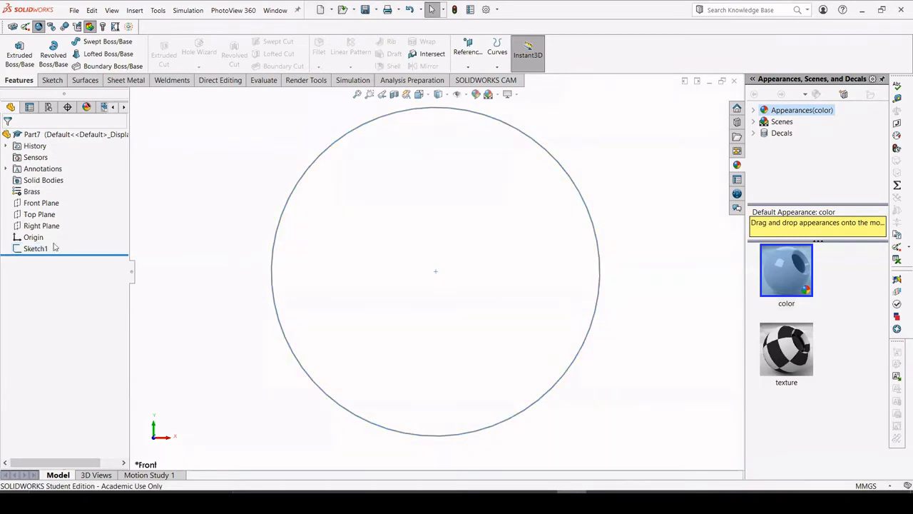
- Start a sketch on the Top Plane and draw a vertical 12.5 mm line just outside the circle's positive X side
click(40, 214)
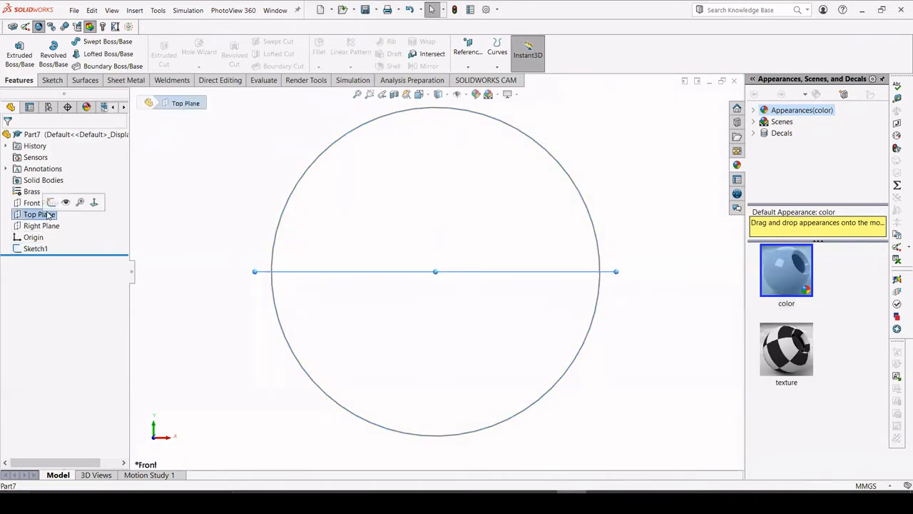
click(51, 202)
click(287, 238)
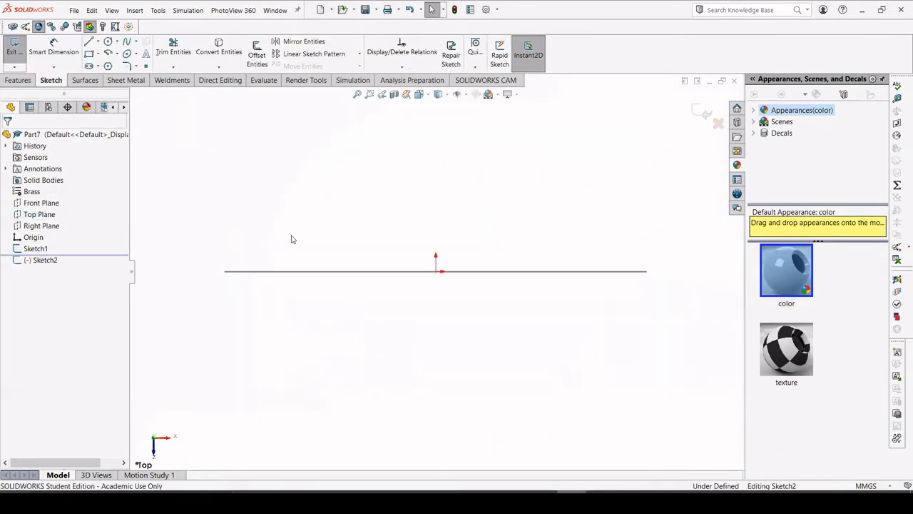
click(108, 42)
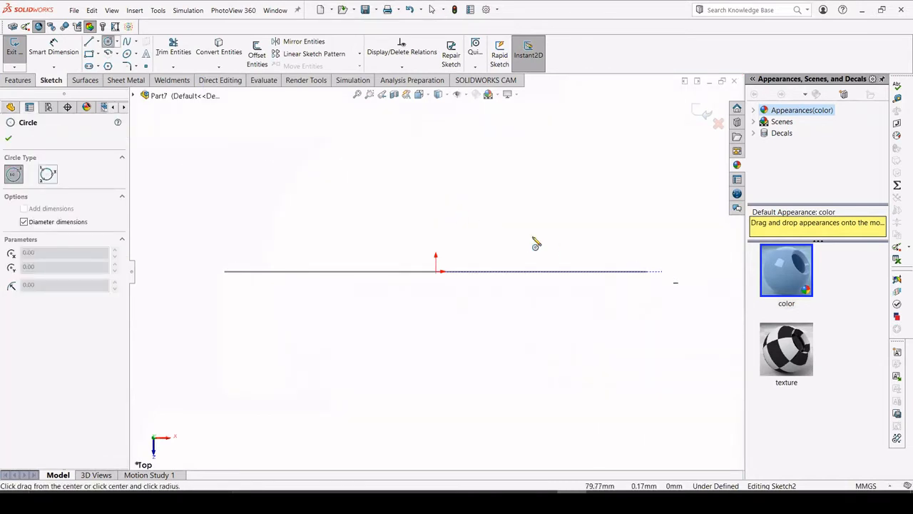
click(89, 42)
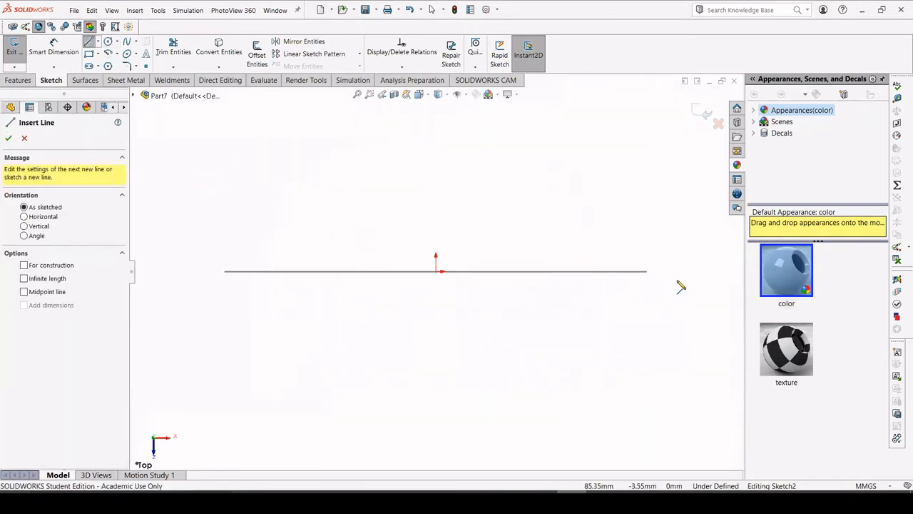
click(673, 271)
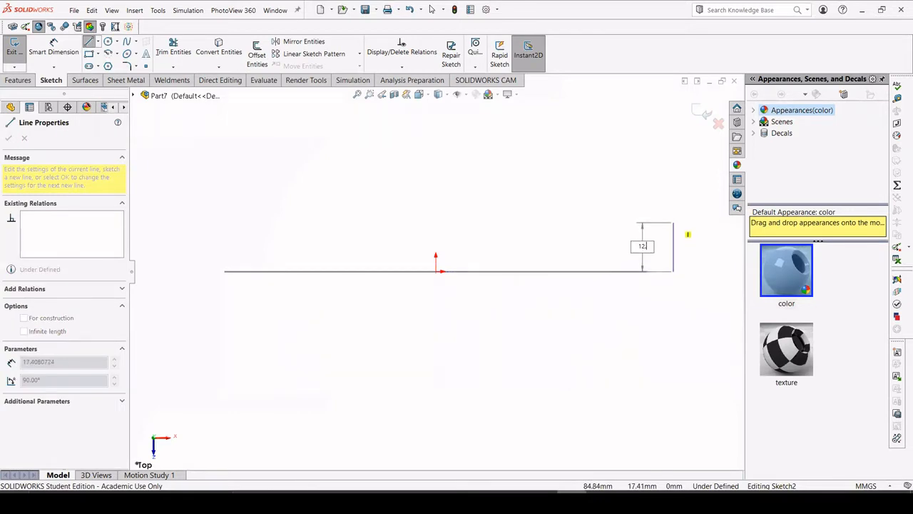
click(672, 237)
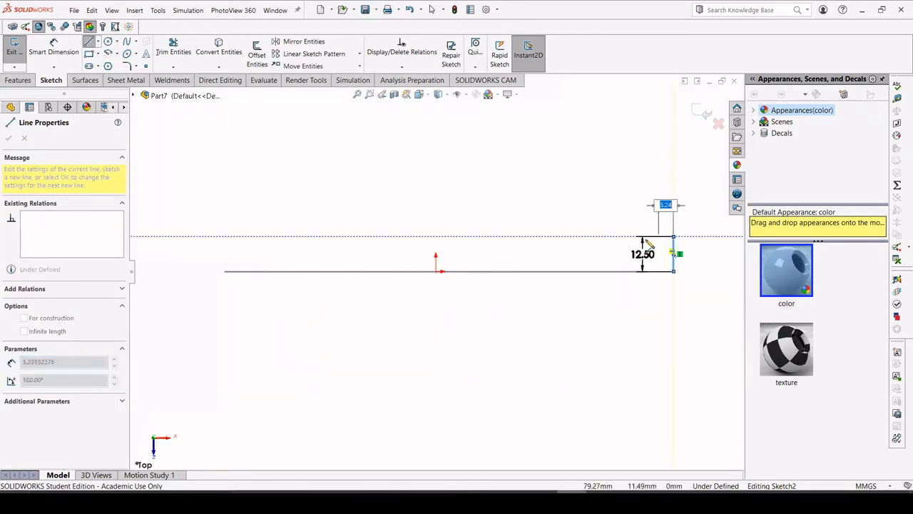
key(Escape)
key(Escape)
- Add a Pierce relation between the line's lower endpoint and the circle, and exit the sketch
scroll(664, 279, down, 3)
middle_drag(647, 253, 637, 286)
scroll(636, 278, down, 2)
click(618, 260)
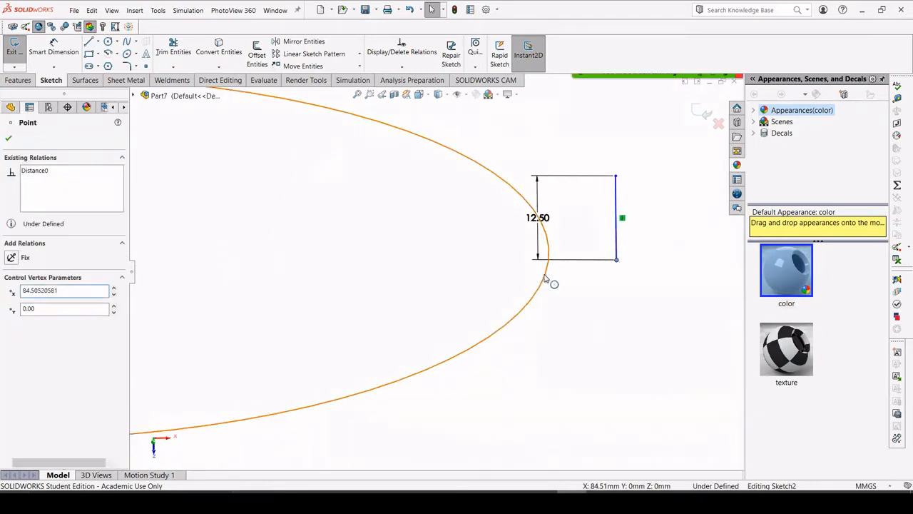
ctrl+click(545, 280)
click(601, 232)
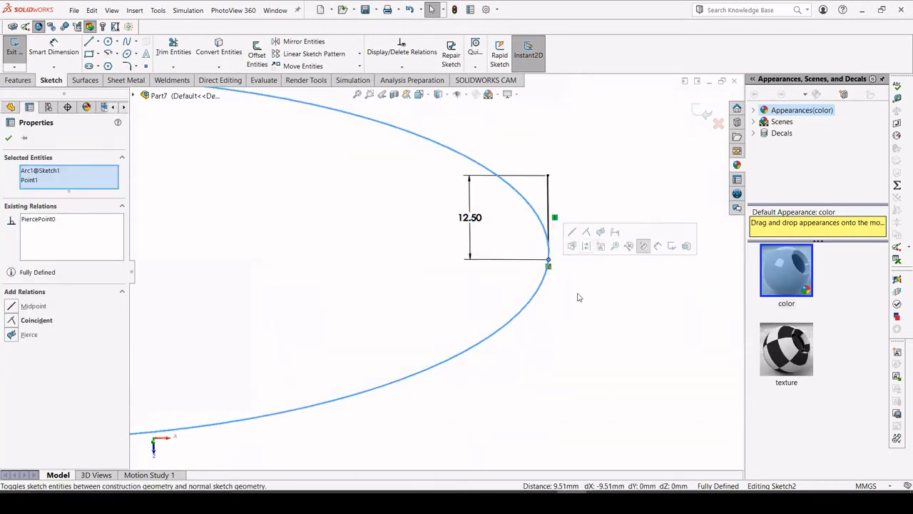
click(703, 112)
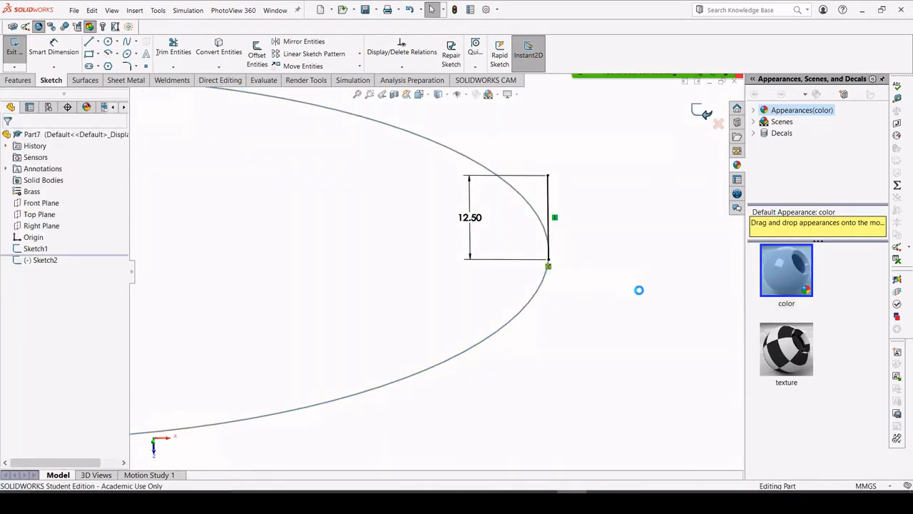
- Start a Swept Surface with the 12.5 mm line as the profile and the circle as the path
middle_drag(559, 316, 549, 323)
click(546, 326)
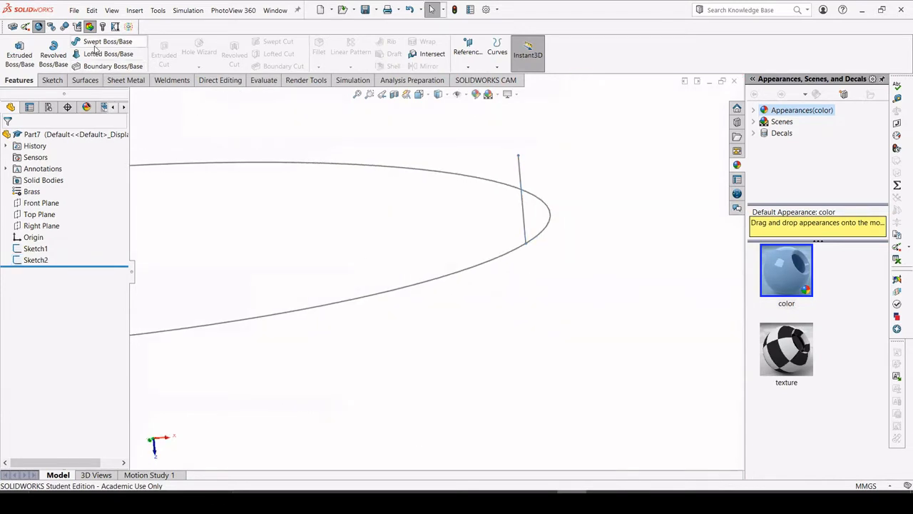
click(82, 80)
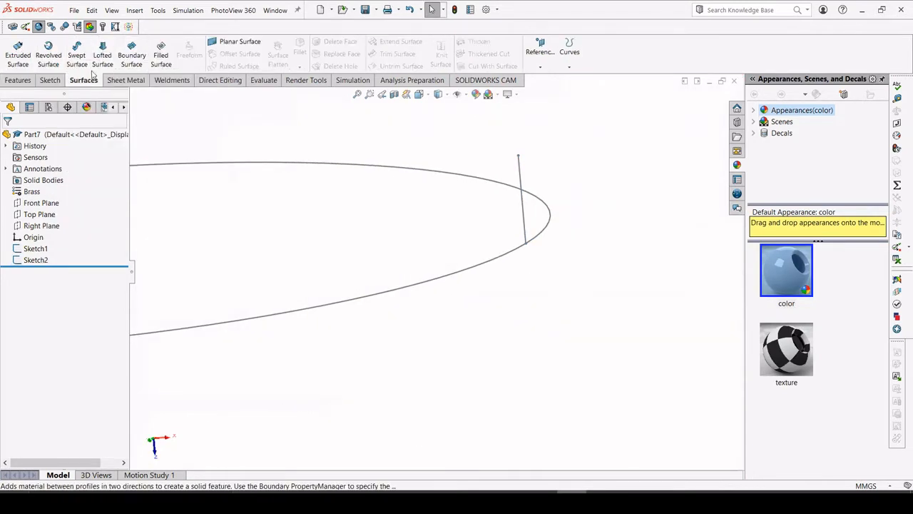
click(77, 60)
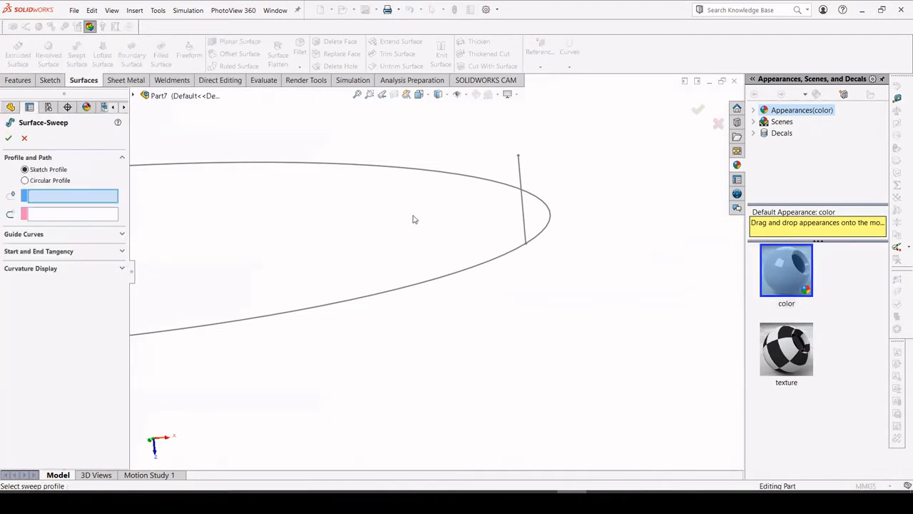
click(523, 182)
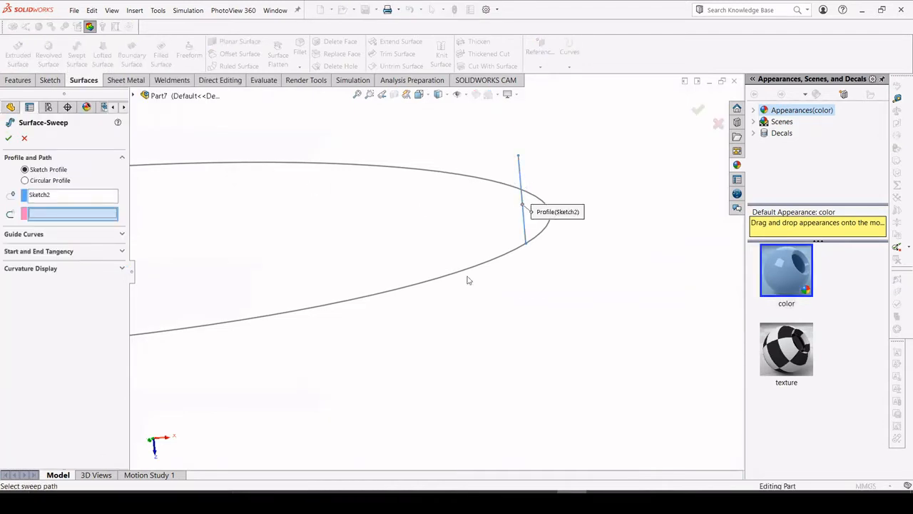
click(471, 275)
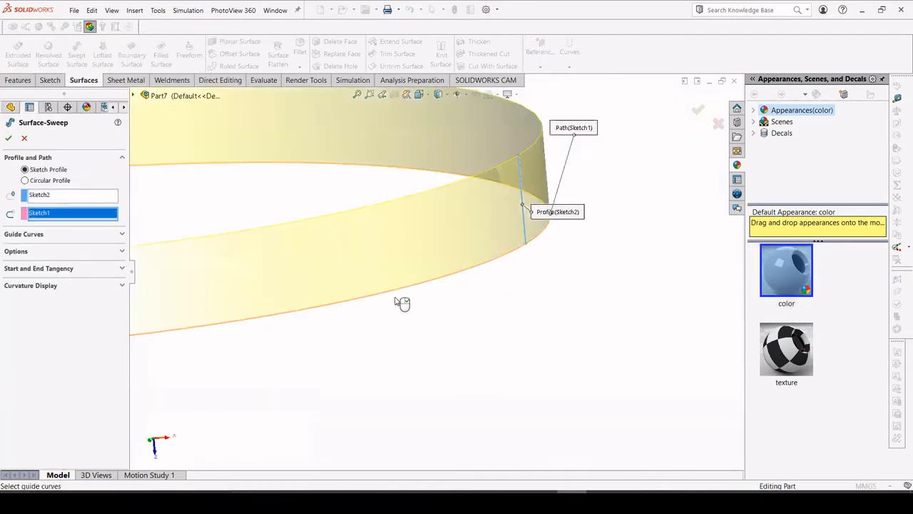
- Set the sweep to Follow Path with a specified twist of 50 revolutions and create the surface
click(120, 252)
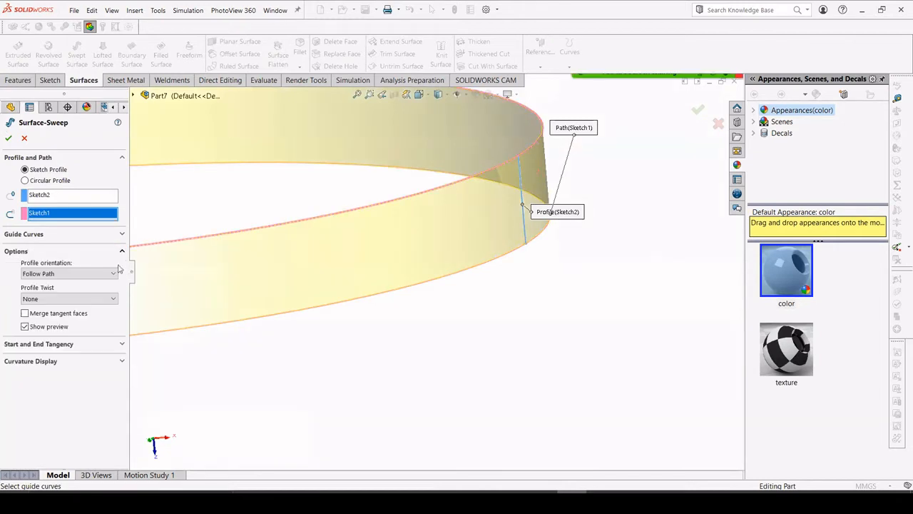
click(65, 273)
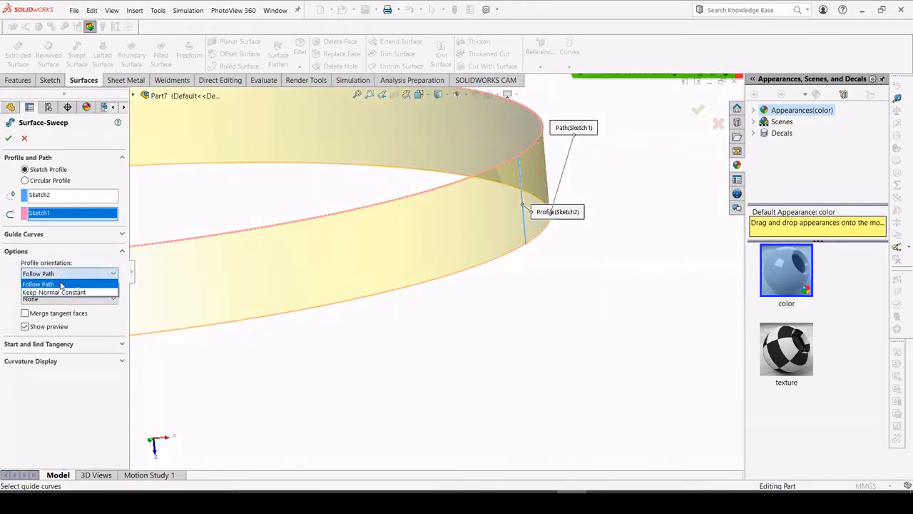
click(62, 285)
click(66, 298)
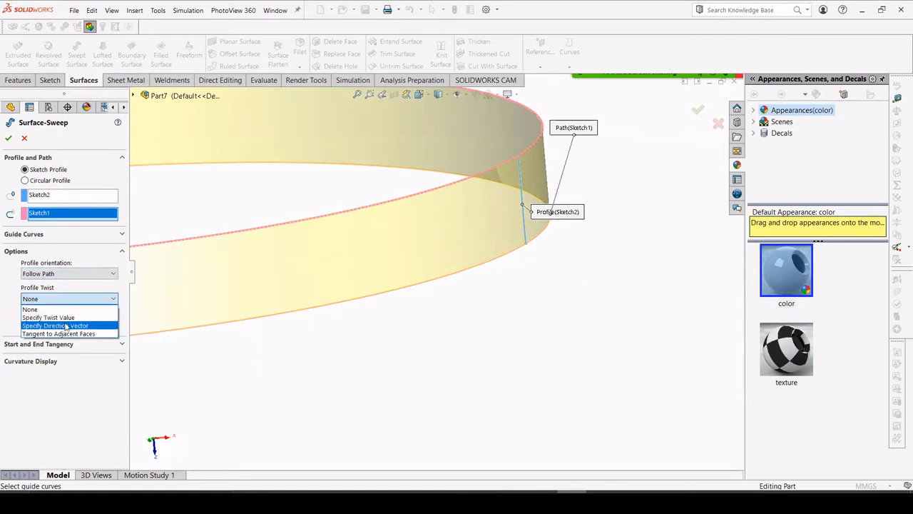
click(64, 317)
click(80, 306)
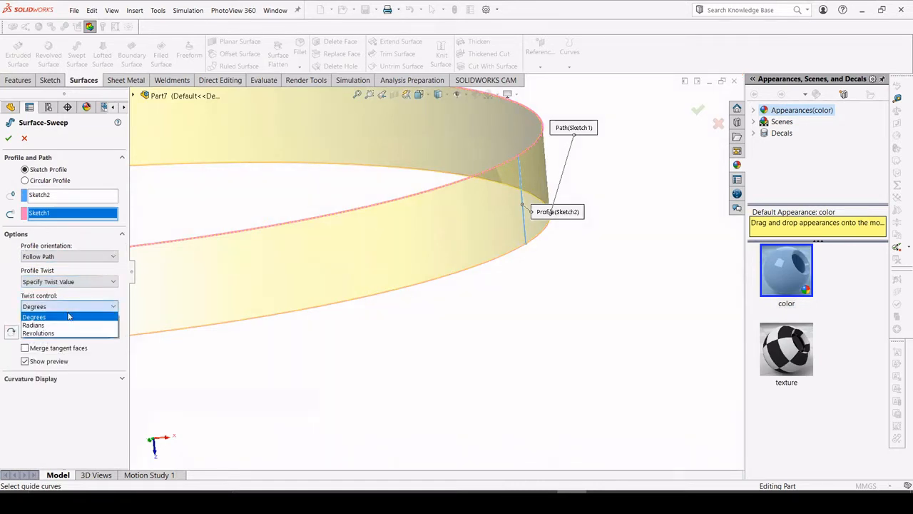
click(63, 333)
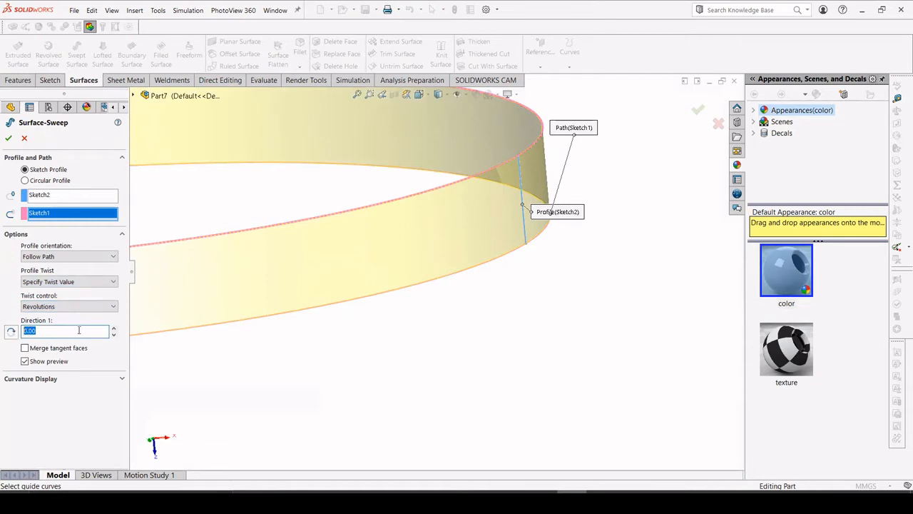
text(50)
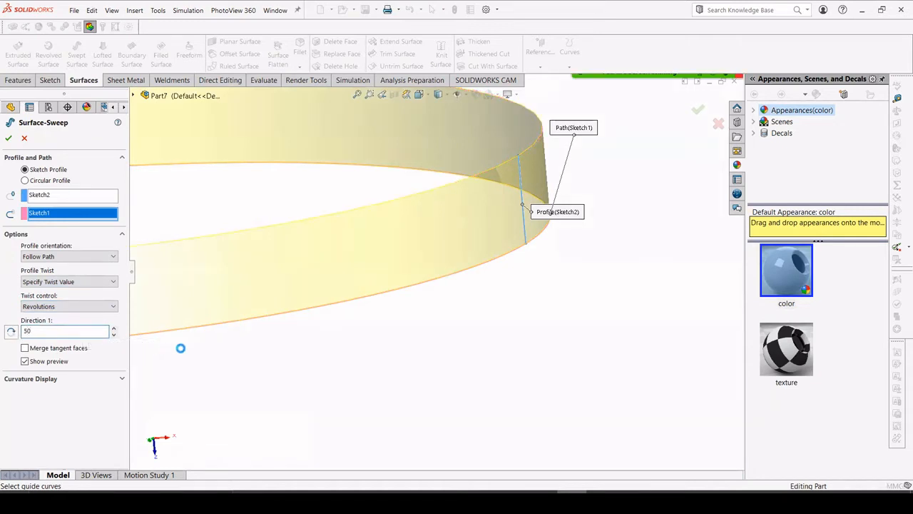
scroll(207, 353, up, 5)
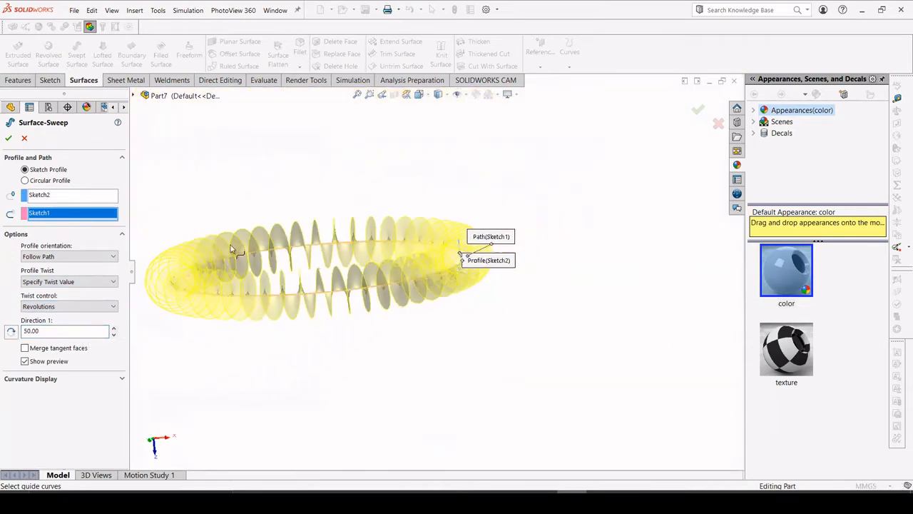
middle_drag(243, 260, 69, 203)
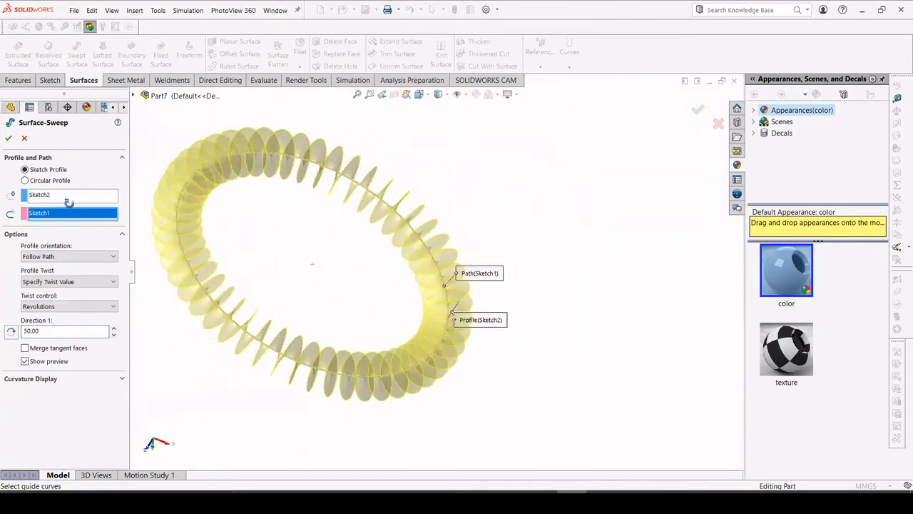
click(8, 139)
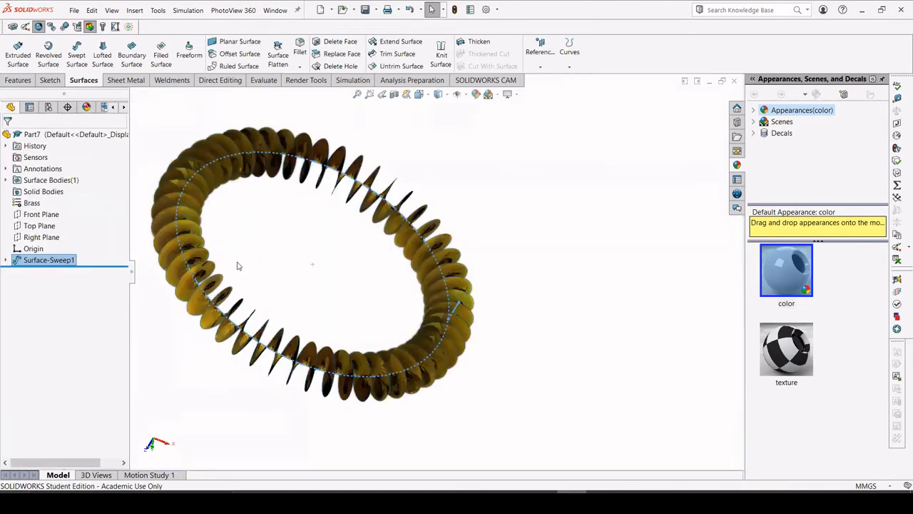
scroll(242, 264, up, 3)
middle_drag(206, 170, 289, 245)
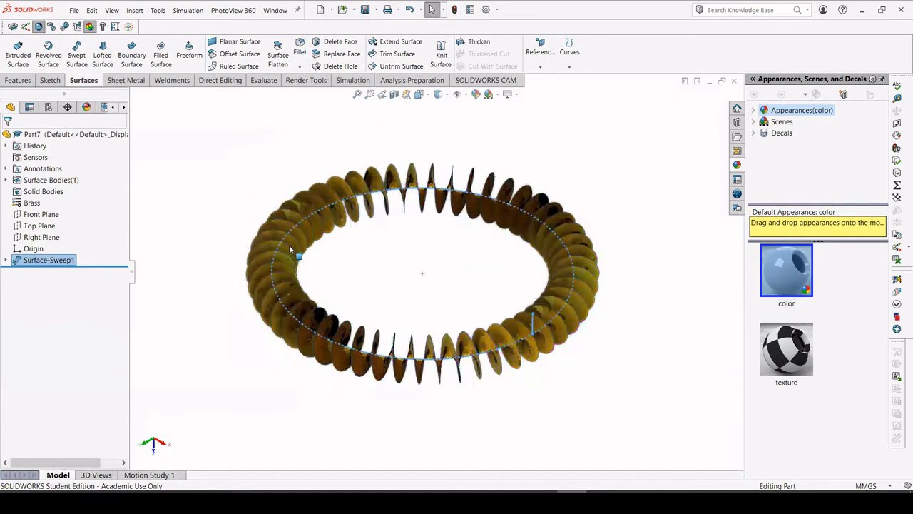
click(200, 232)
middle_drag(353, 283, 394, 283)
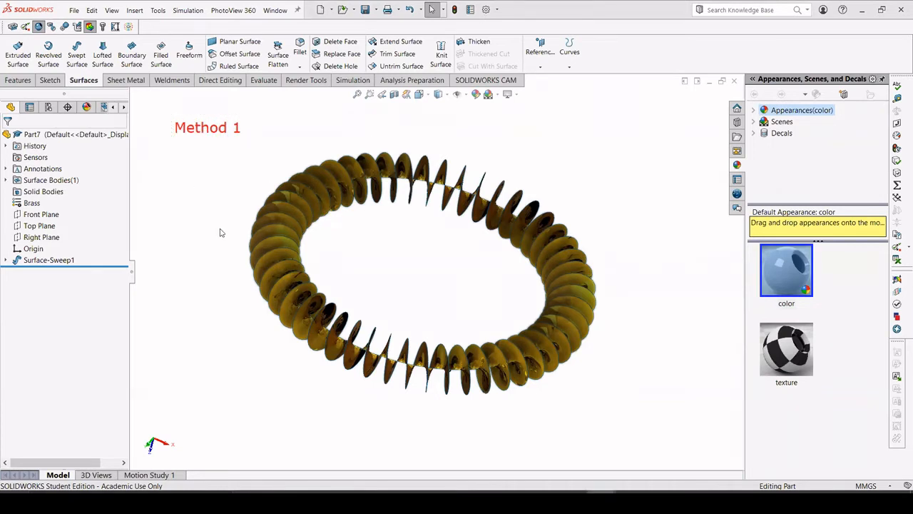
- Start a sketch on the Front Plane and draw a 5 mm diameter circle just outside the spiral ring's positive X side
mouse_move(232, 230)
middle_down()
mouse_move(210, 295)
mouse_move(230, 236)
middle_up()
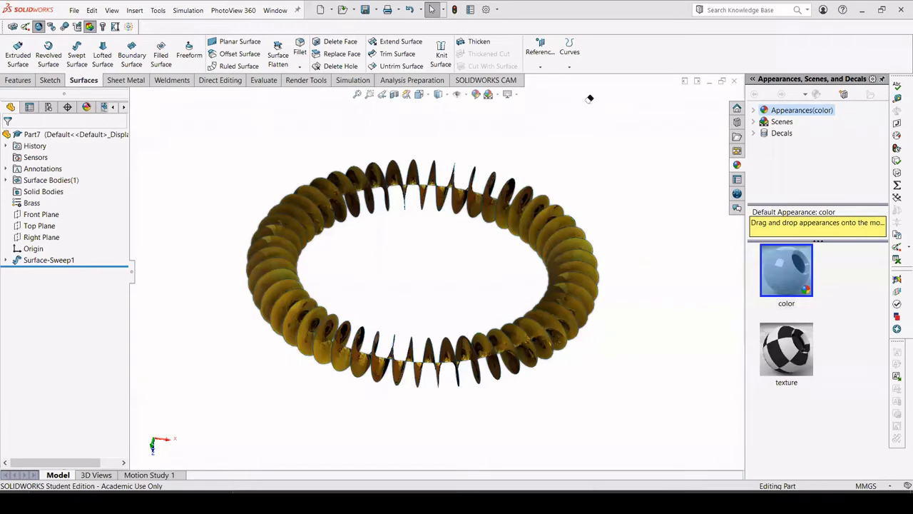
middle_drag(382, 183, 300, 218)
click(48, 226)
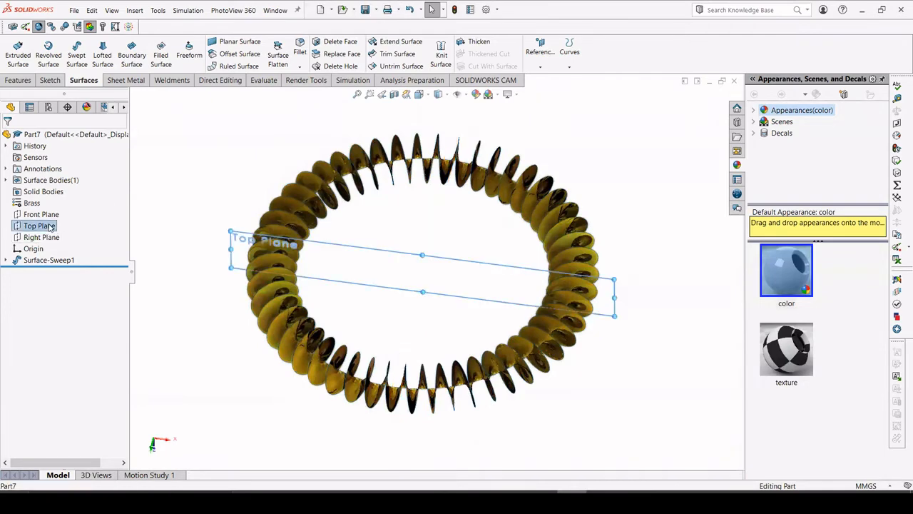
click(32, 215)
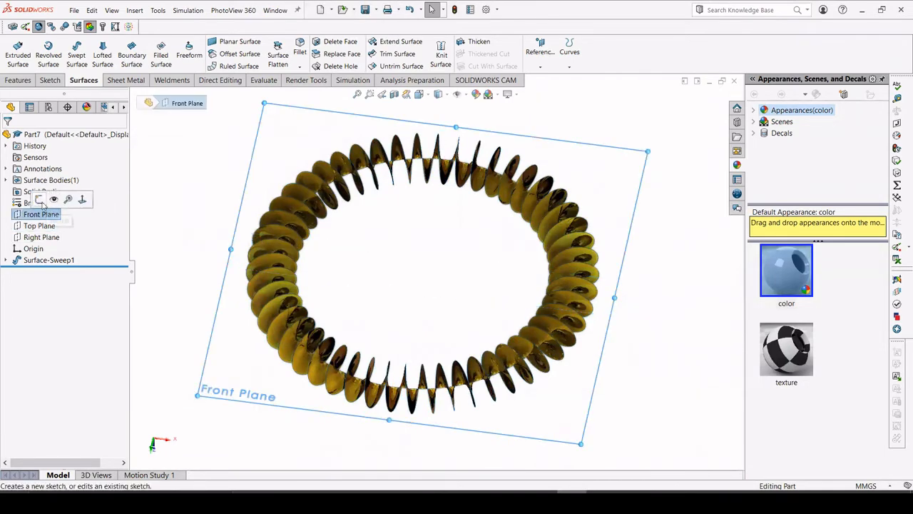
click(40, 200)
click(145, 128)
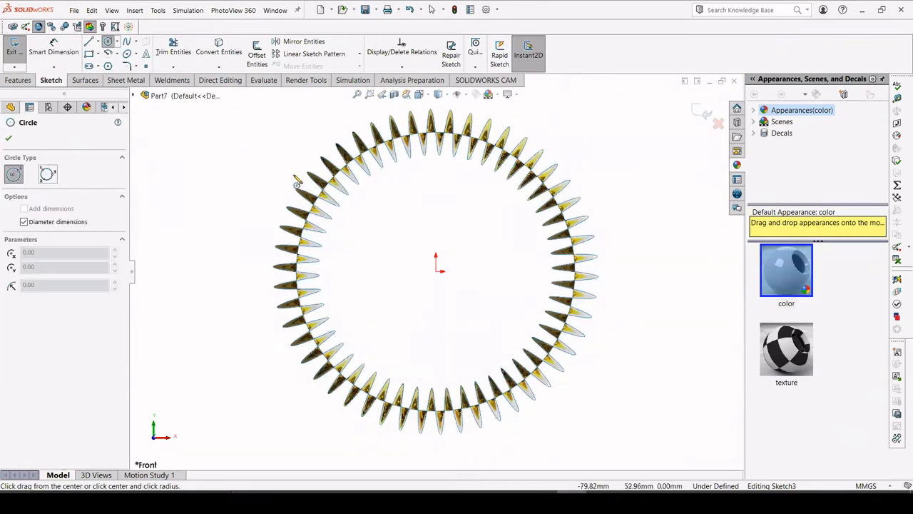
drag(650, 279, 657, 277)
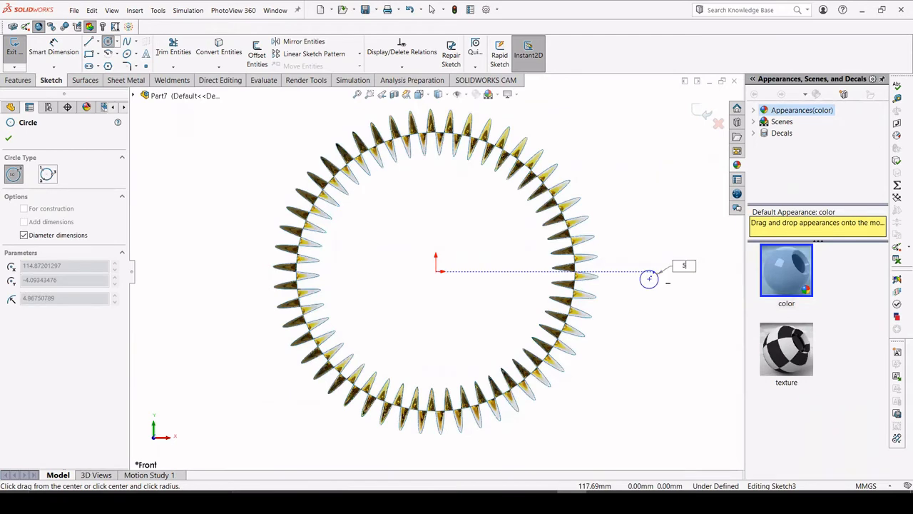
text(5)
key(Return)
key(Escape)
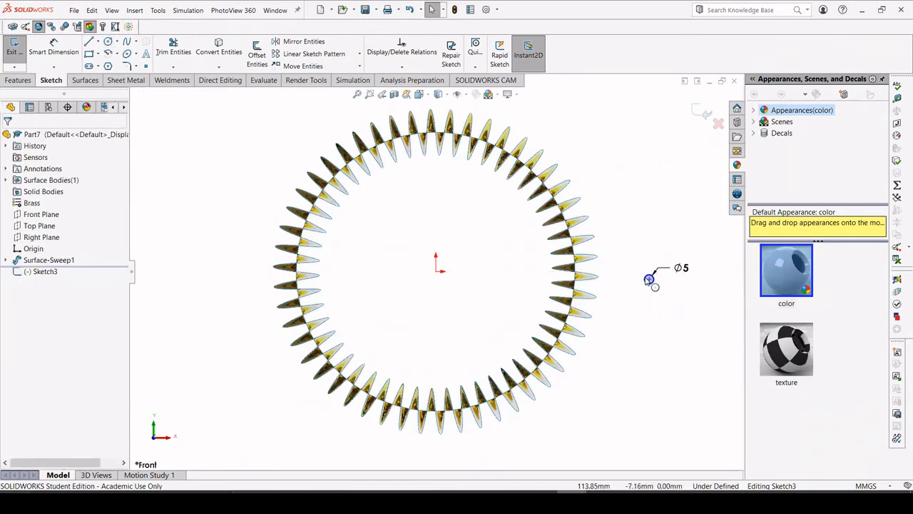
- Add a Pierce relation between the 5 mm circle's centre point and the spiral surface's outer edge, and exit the sketch
scroll(650, 279, up, 3)
click(615, 280)
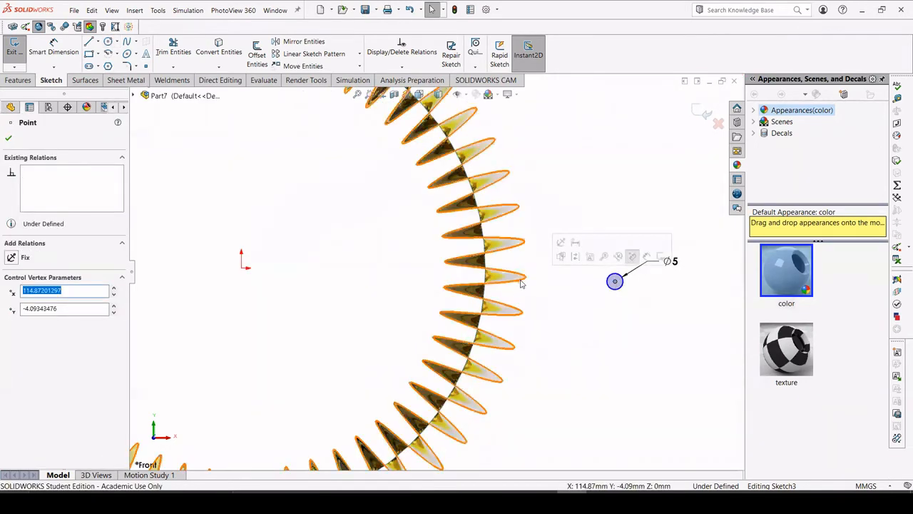
ctrl+click(522, 288)
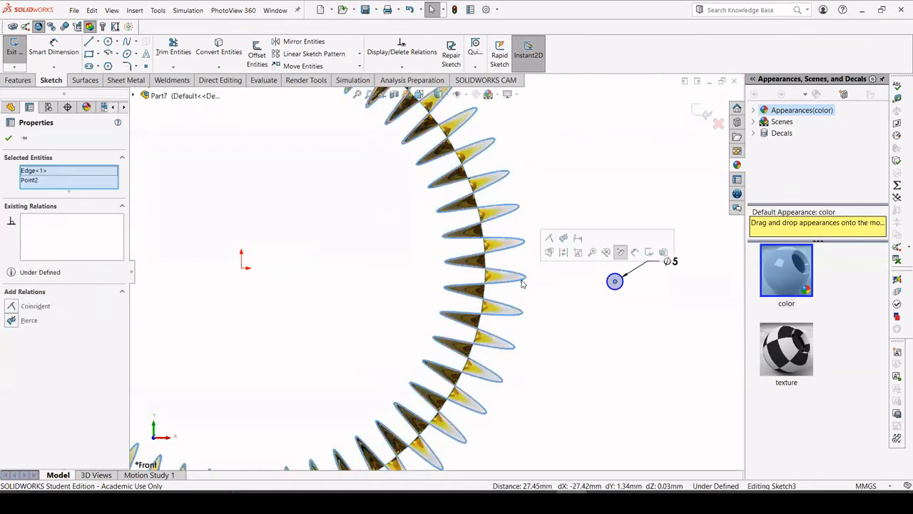
click(562, 237)
key(Escape)
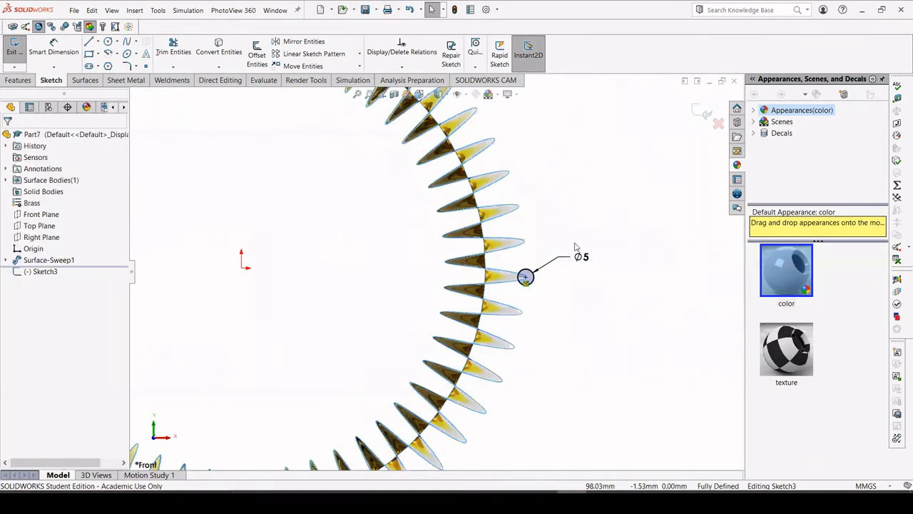
click(705, 112)
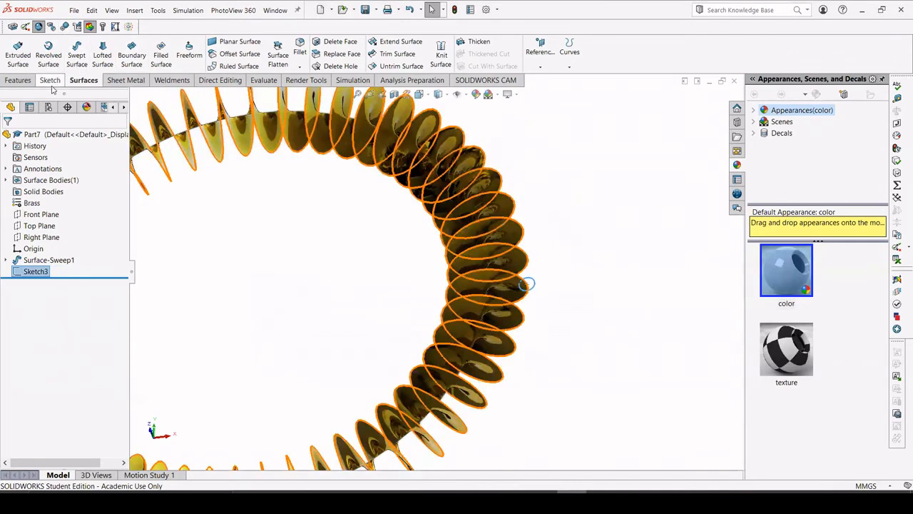
- Create a Swept Boss/Base with the 5 mm circle sketch as the profile and the spiral surface's outer edge as the path
click(19, 80)
click(104, 41)
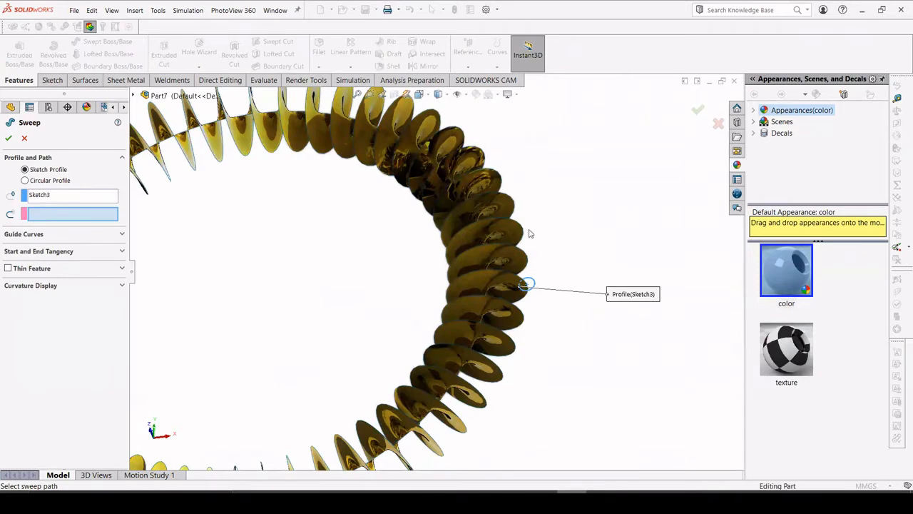
click(440, 271)
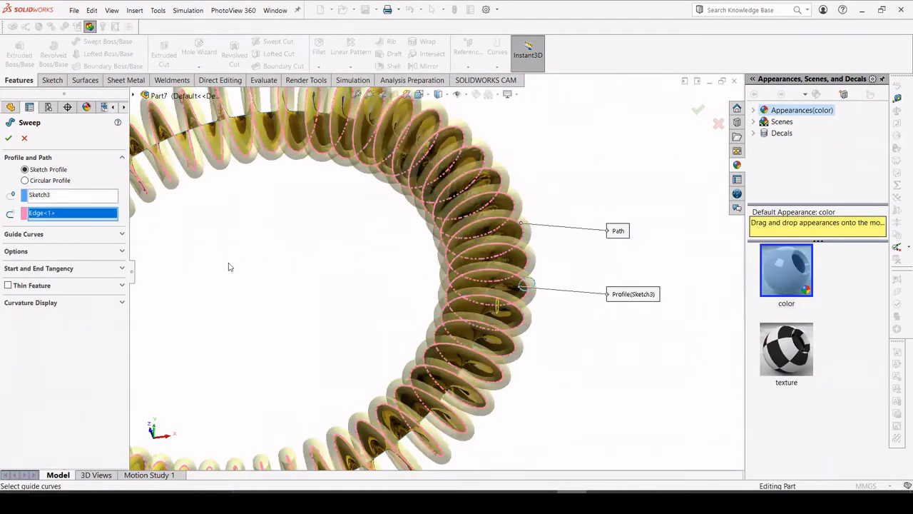
scroll(229, 266, up, 3)
middle_drag(314, 275, 360, 301)
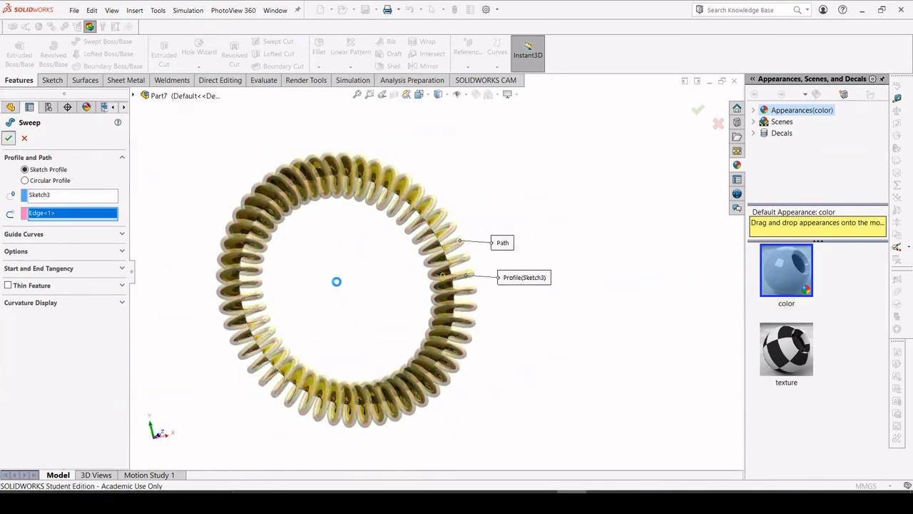
mouse_move(367, 274)
middle_down()
mouse_move(345, 253)
mouse_move(344, 271)
middle_up()
- Hide the twisted swept surface body so only the solid coil is displayed
click(48, 260)
right_click(42, 259)
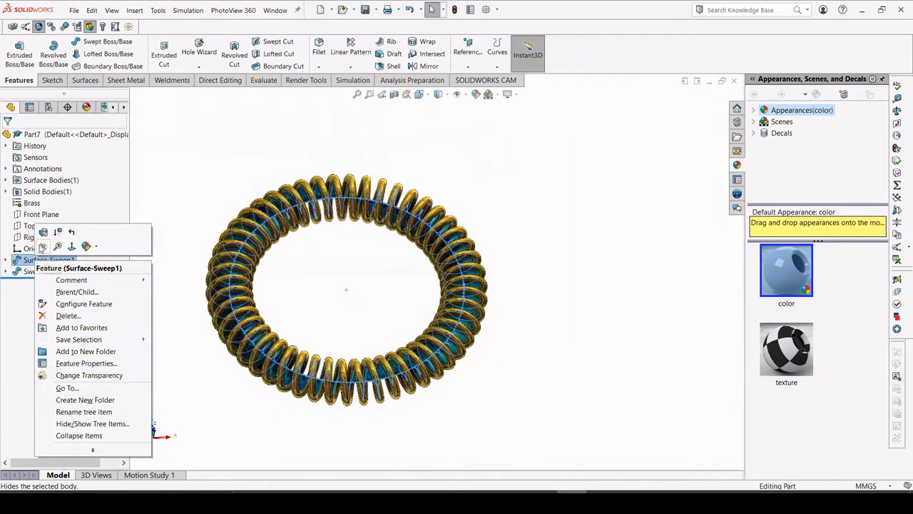
click(42, 247)
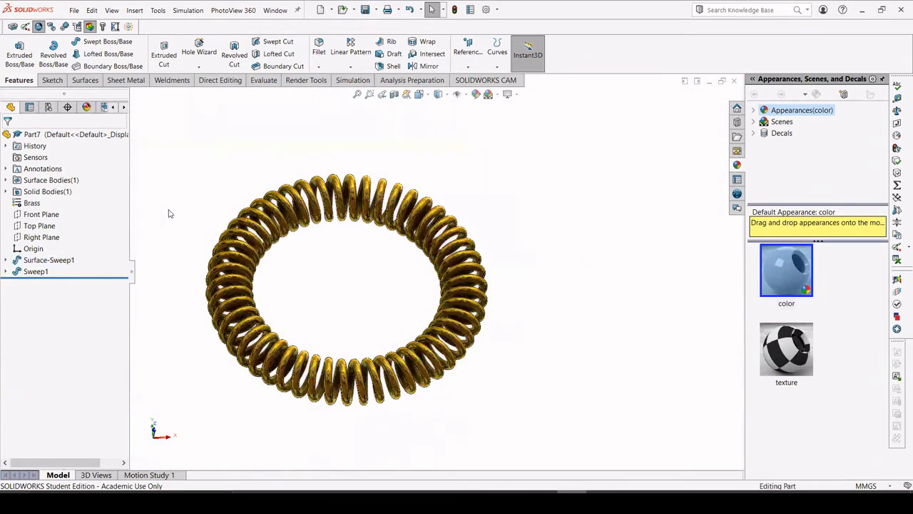
- Change the colour of the whole part's polished brass appearance to magenta
click(476, 93)
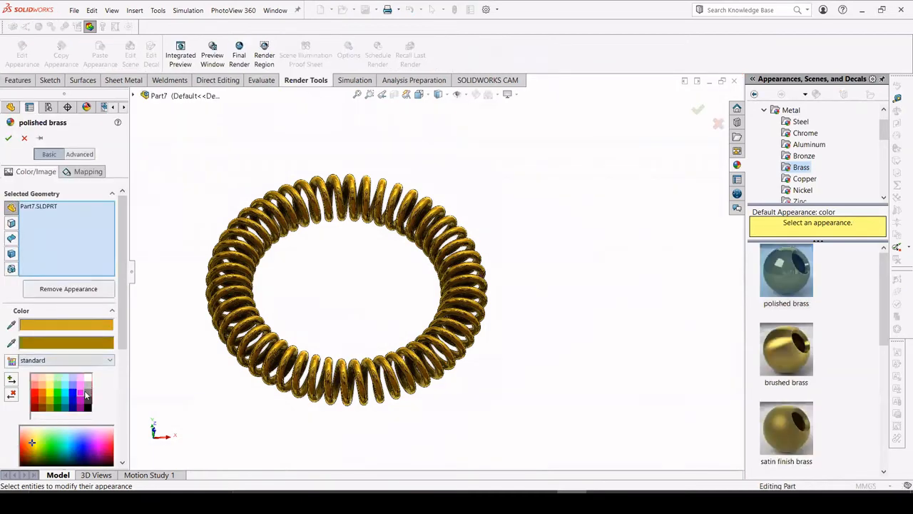
click(84, 394)
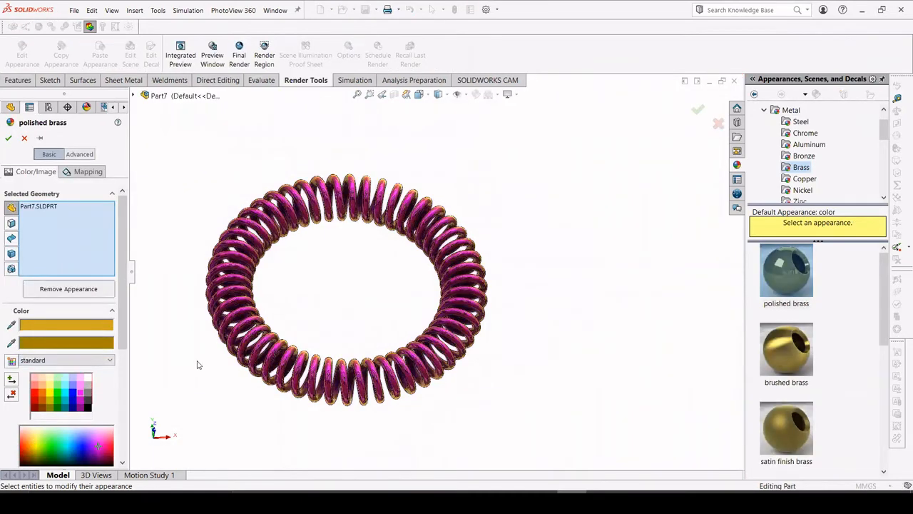
click(9, 138)
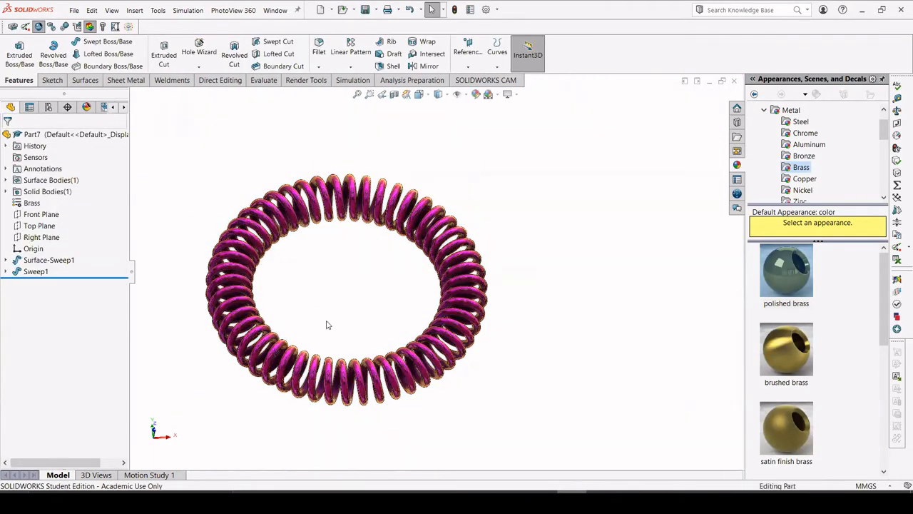
- Roll the feature history back to before the solid sweep and show the twisted swept surface again
middle_drag(325, 319, 474, 300)
scroll(468, 284, up, 2)
scroll(468, 284, down, 2)
scroll(453, 290, up, 1)
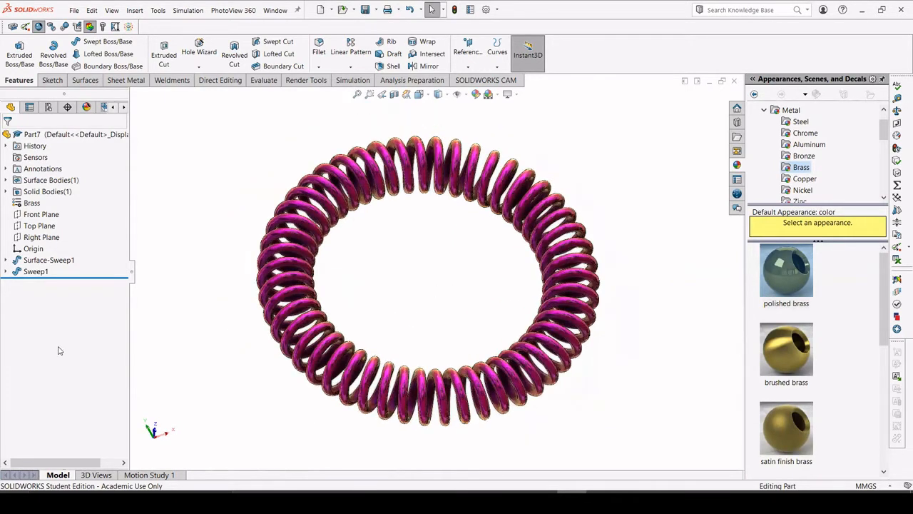
drag(90, 279, 102, 265)
right_click(32, 260)
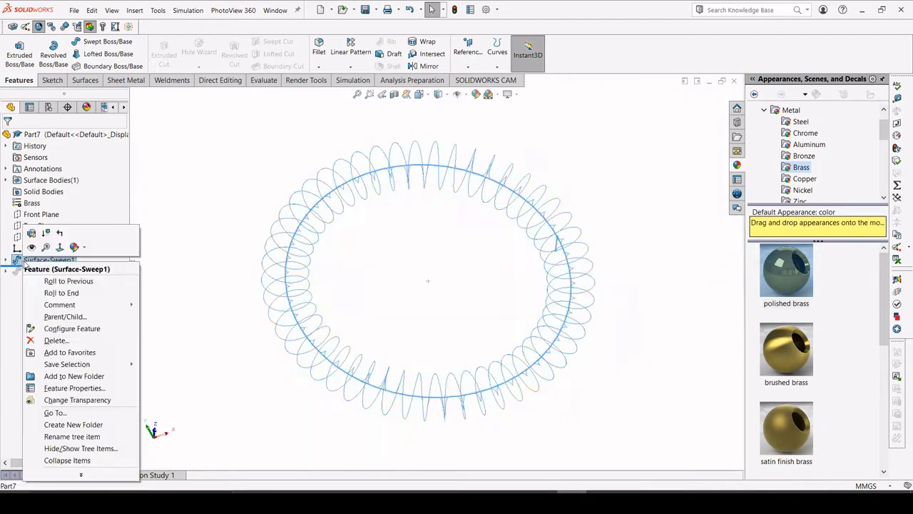
key(Escape)
click(207, 235)
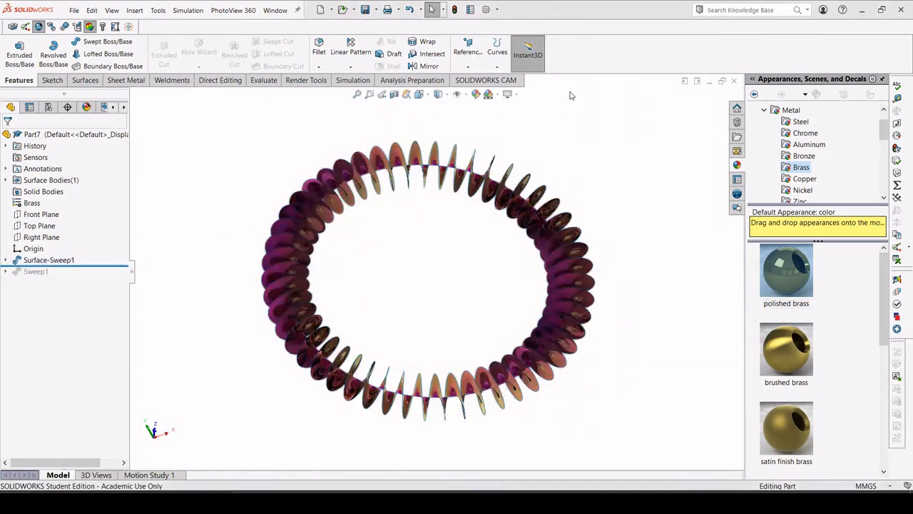
click(150, 139)
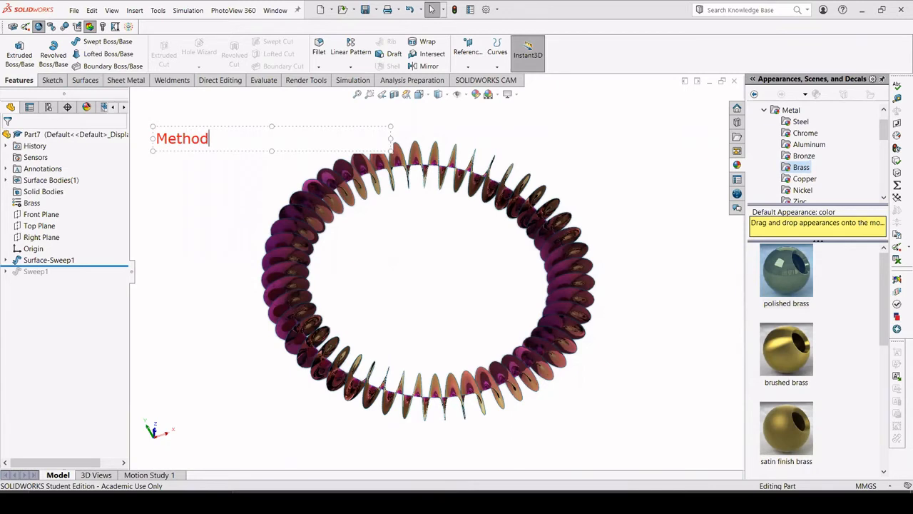
click(260, 223)
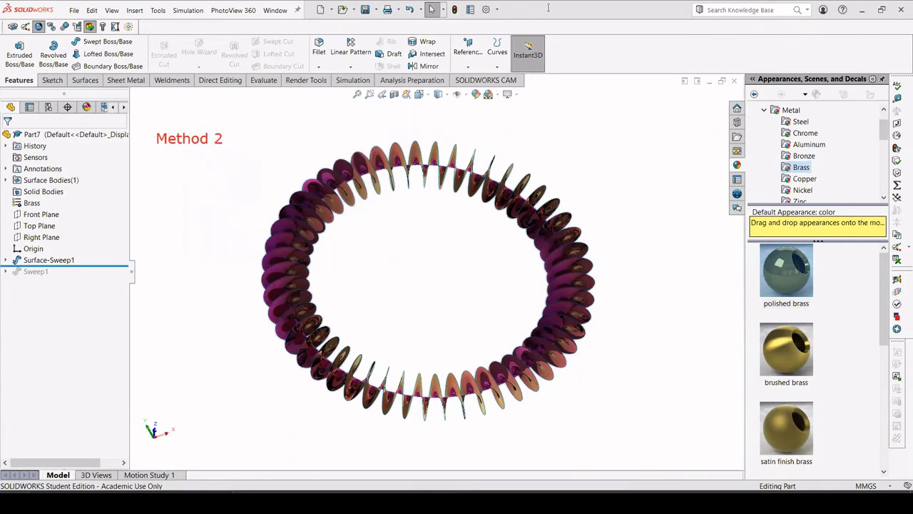
- Create a solid sweep with a Circular Profile of 5 mm diameter along the spiral surface's outer edge
mouse_move(381, 253)
middle_down()
mouse_move(392, 238)
mouse_move(426, 252)
mouse_move(438, 247)
mouse_move(391, 254)
middle_up()
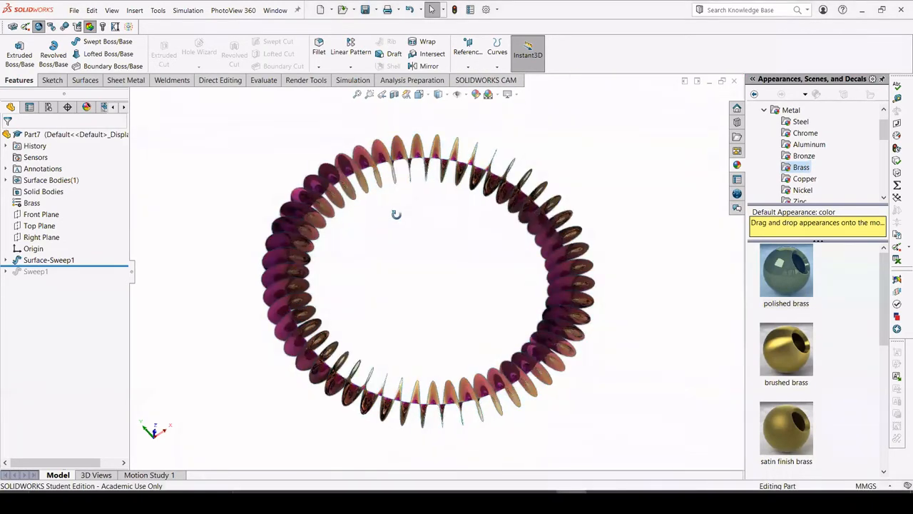
mouse_move(395, 209)
middle_down()
mouse_move(434, 244)
mouse_move(402, 216)
middle_up()
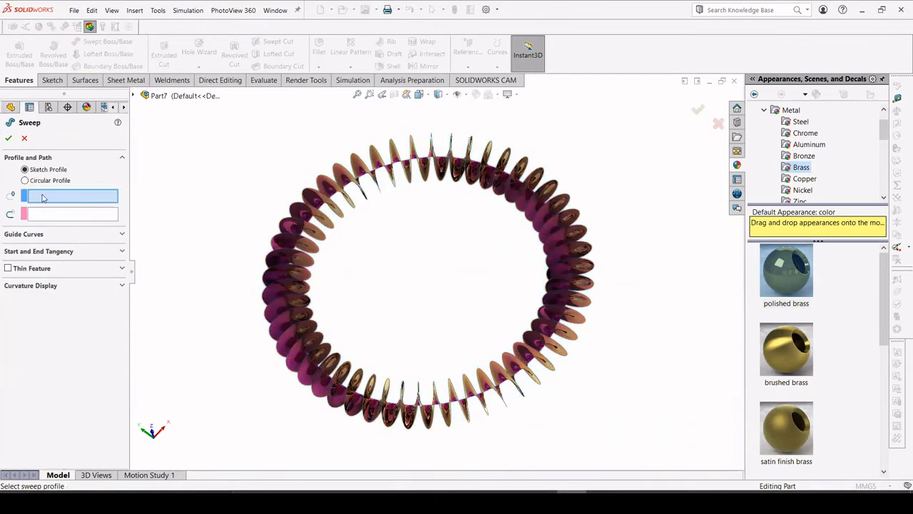
click(27, 180)
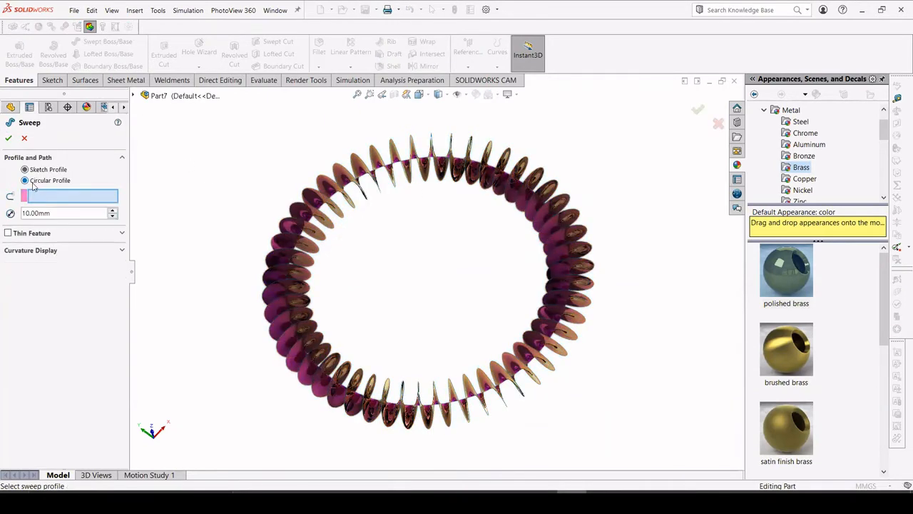
middle_drag(385, 167, 441, 162)
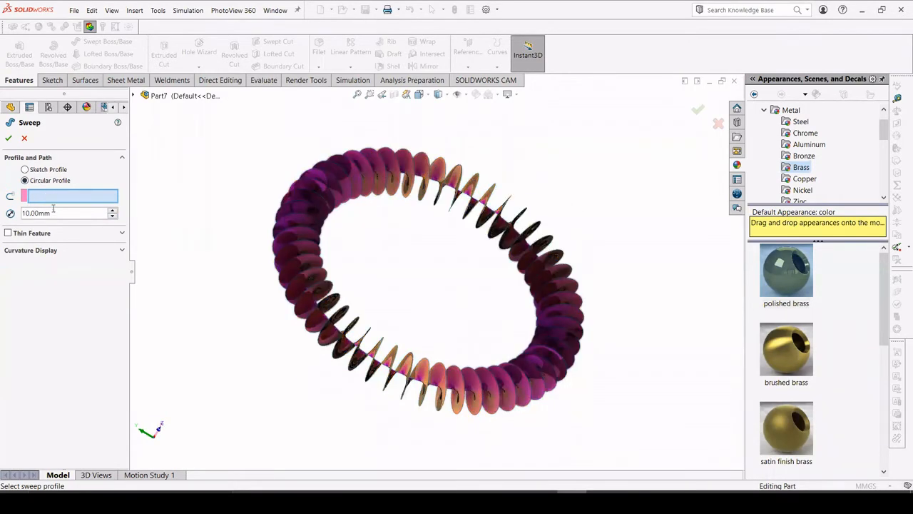
drag(60, 216, 5, 217)
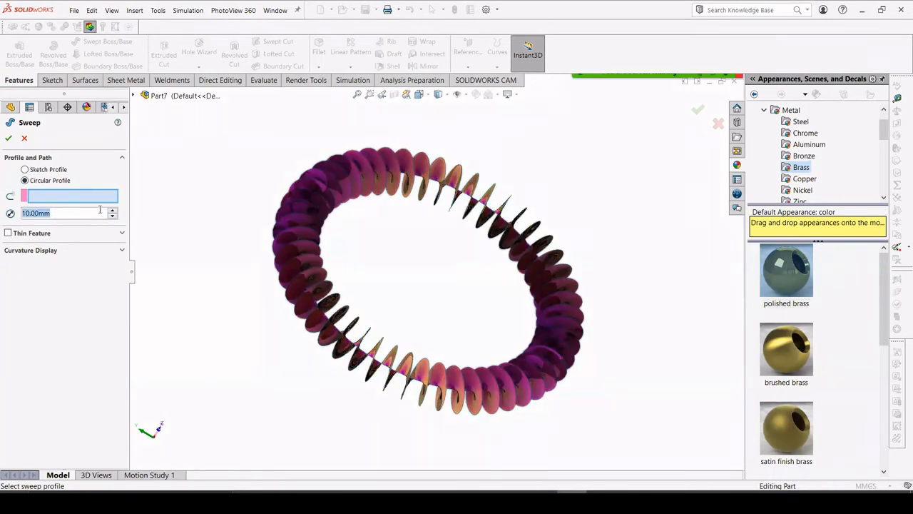
text(5)
key(Return)
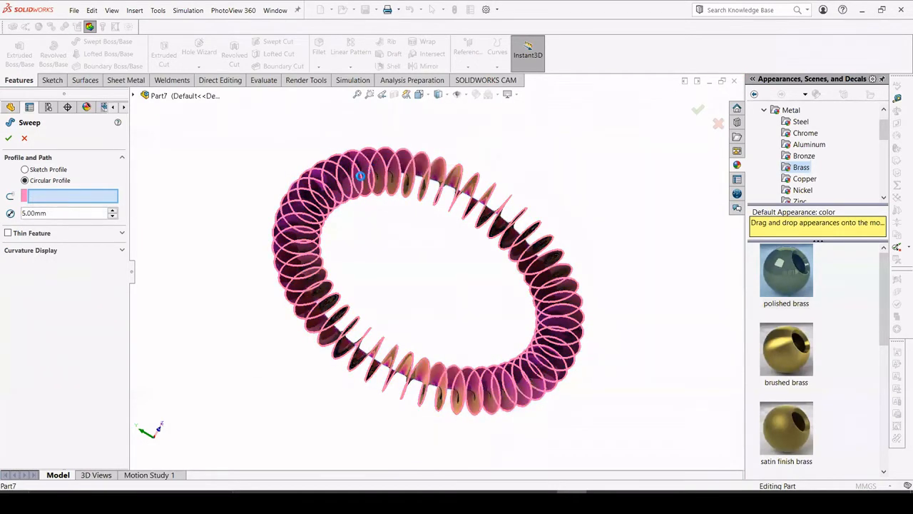
click(13, 142)
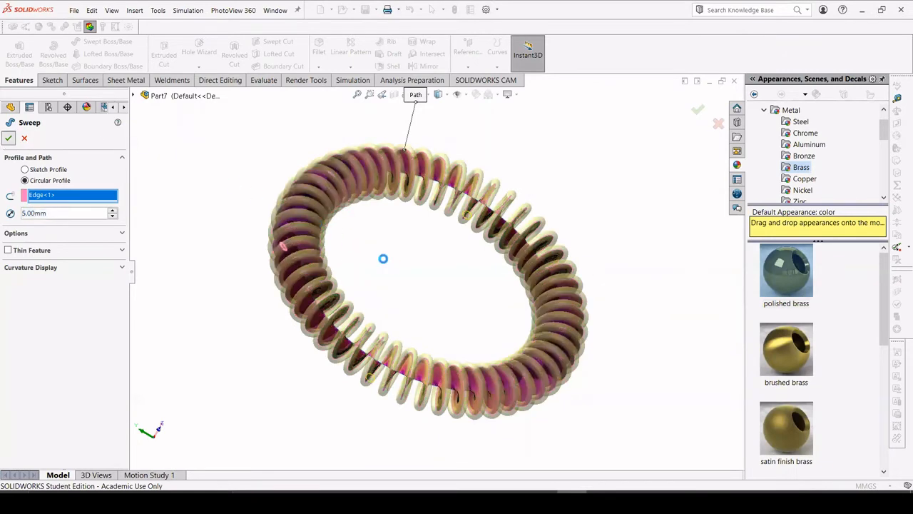
- Hide the twisted surface inside the new circular-profile coil
click(242, 212)
middle_drag(257, 216, 191, 253)
right_click(25, 261)
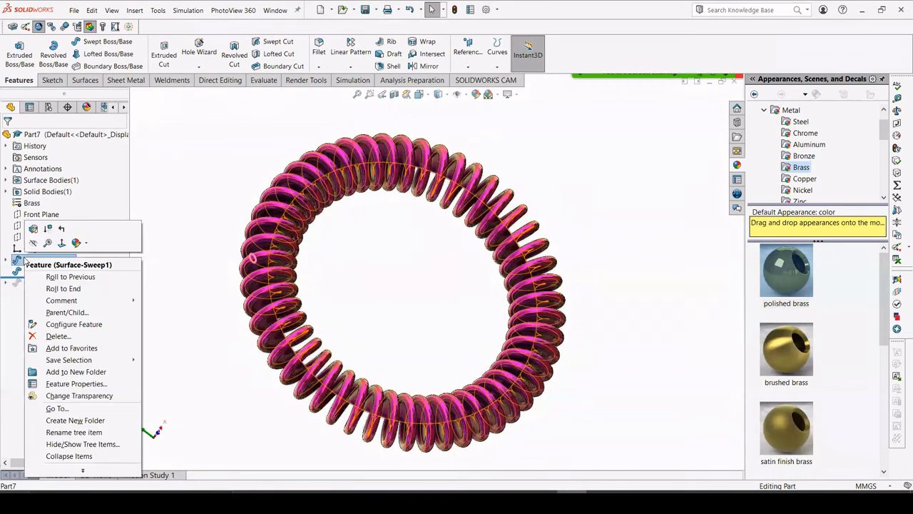
click(34, 243)
click(206, 257)
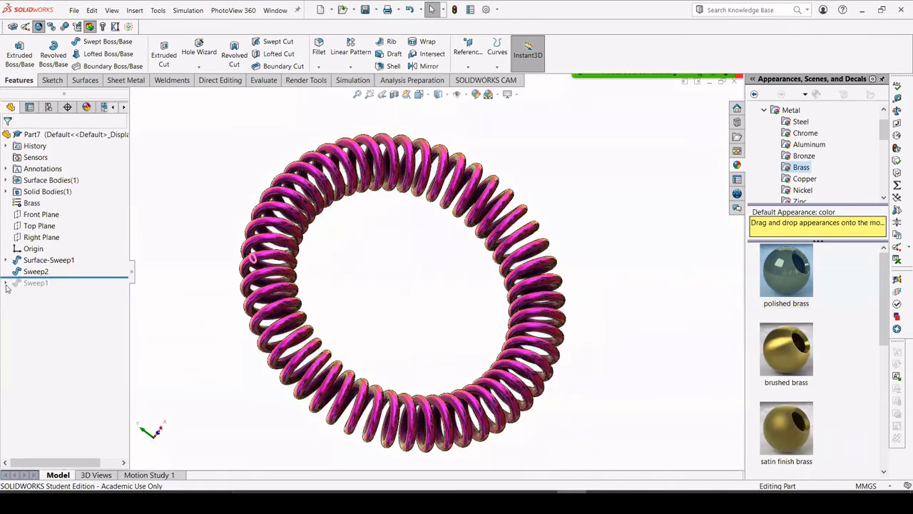
- Switch from the task slide back to SOLIDWORKS and evaluate the spring's mass properties for its mass in grams
middle_drag(322, 223, 349, 277)
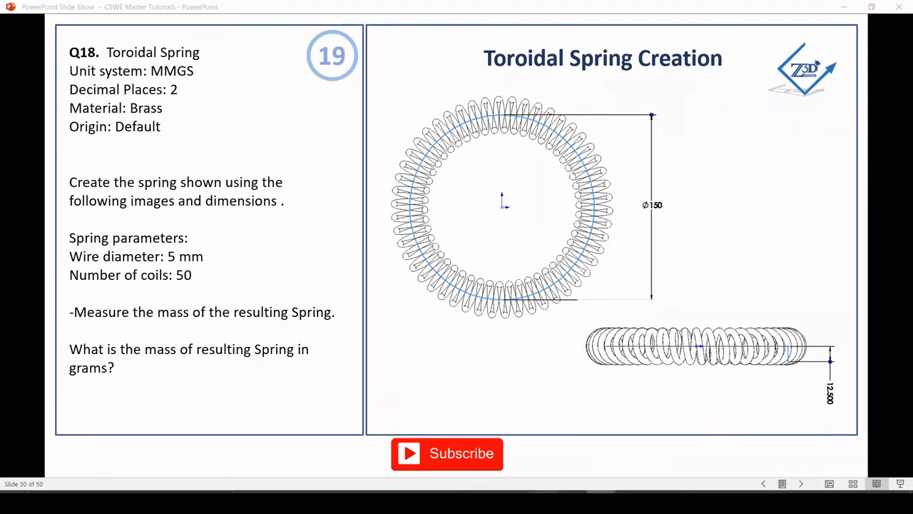
click(544, 502)
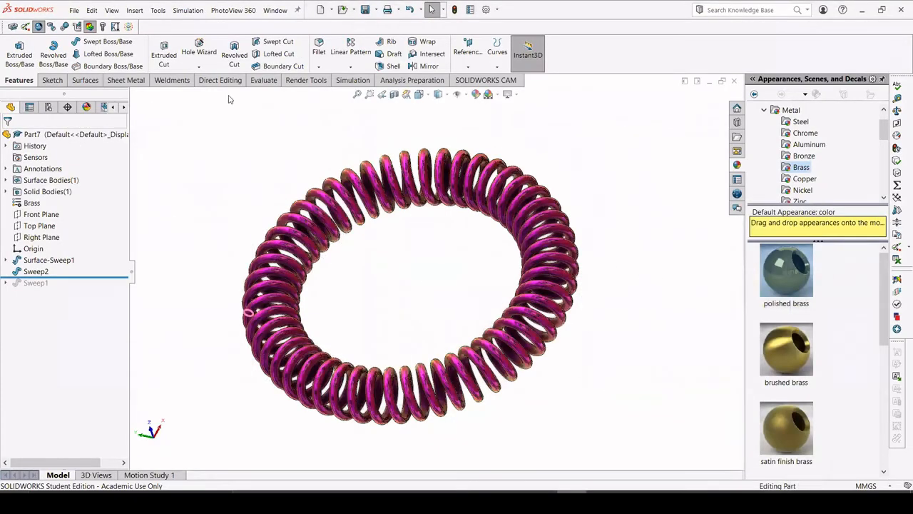
click(263, 80)
click(161, 57)
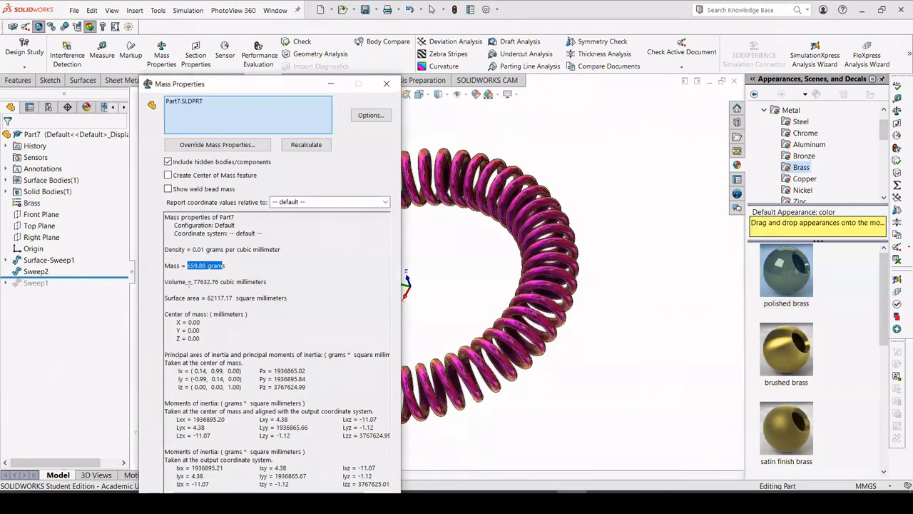
drag(155, 259, 236, 278)
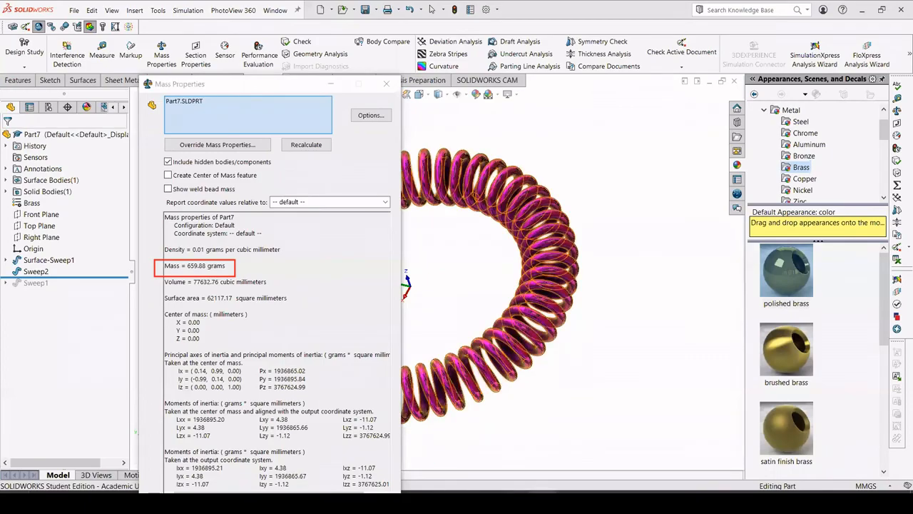
- Compare the mass with the answer on the PowerPoint task slide, return to SOLIDWORKS and close the mass properties
click(542, 503)
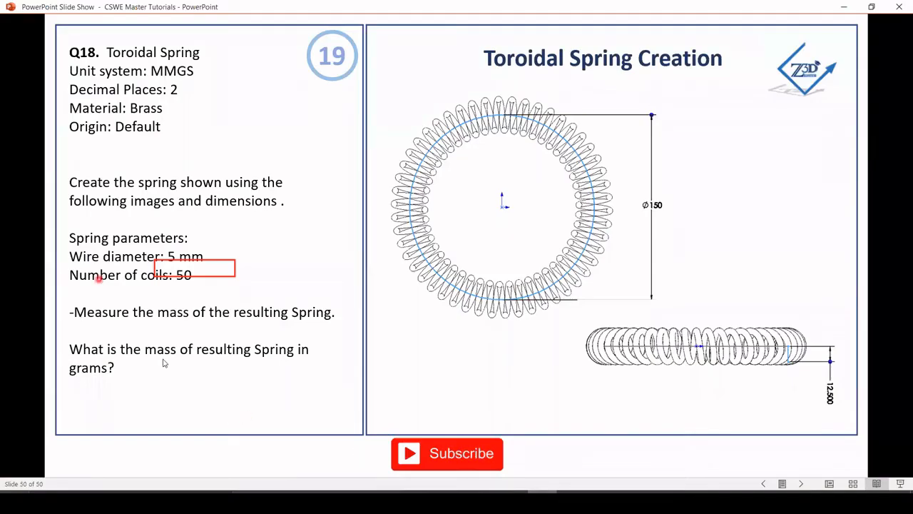
click(199, 348)
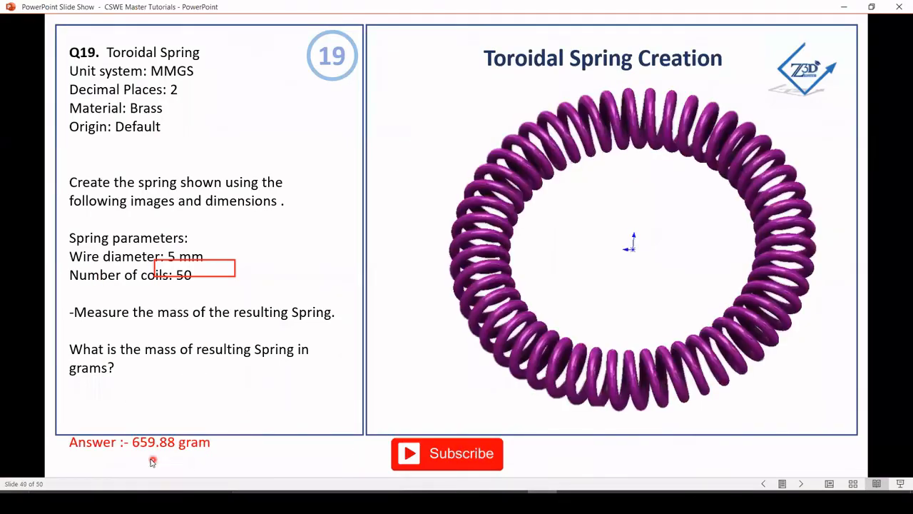
click(571, 503)
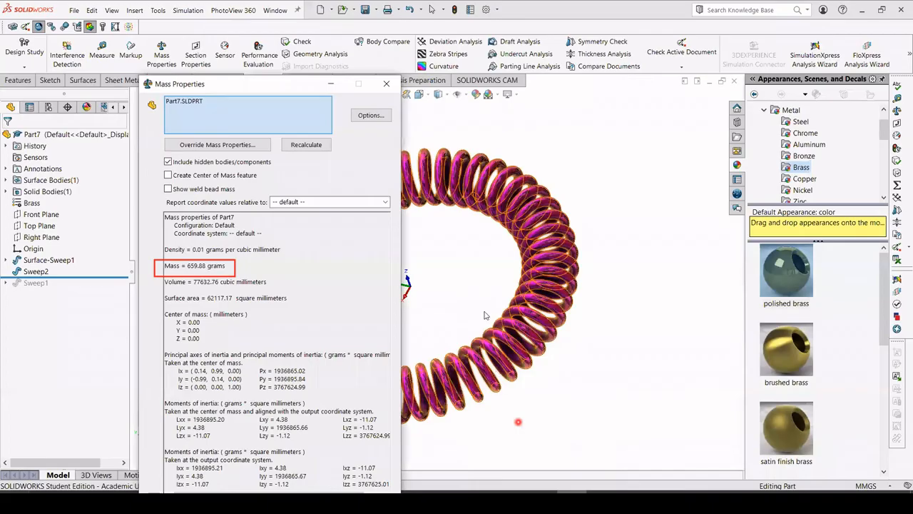
click(382, 86)
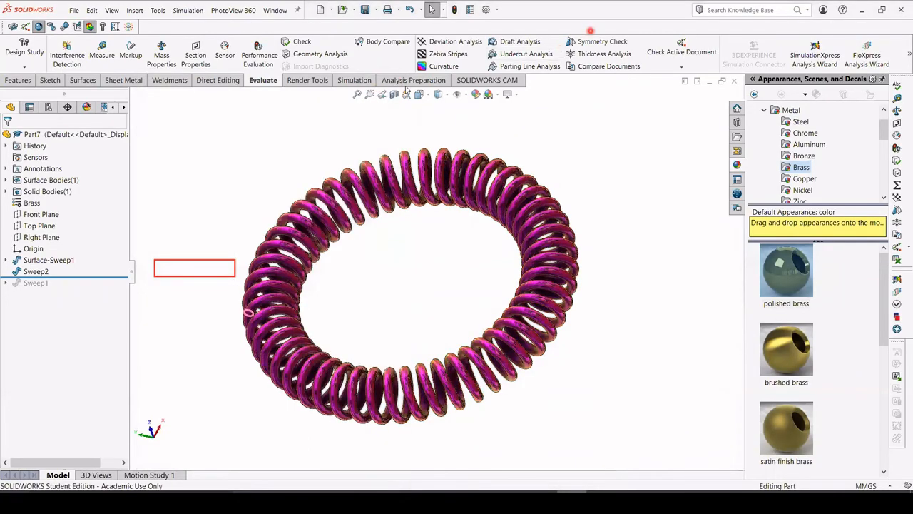